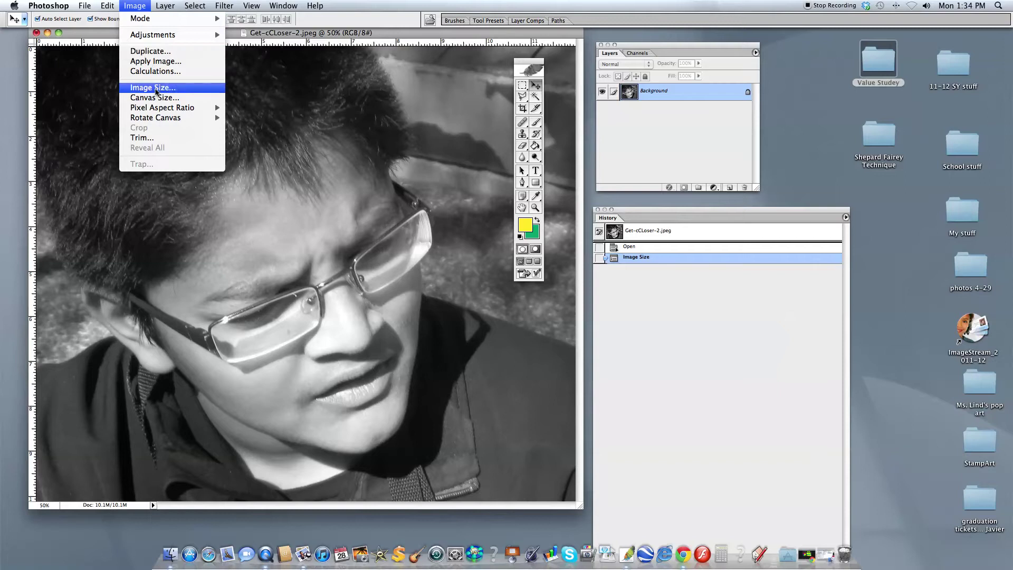
Review the photo's width, height and resolution in the Image Size settings.
{"action": "left_click", "coordinate": [153, 88]}
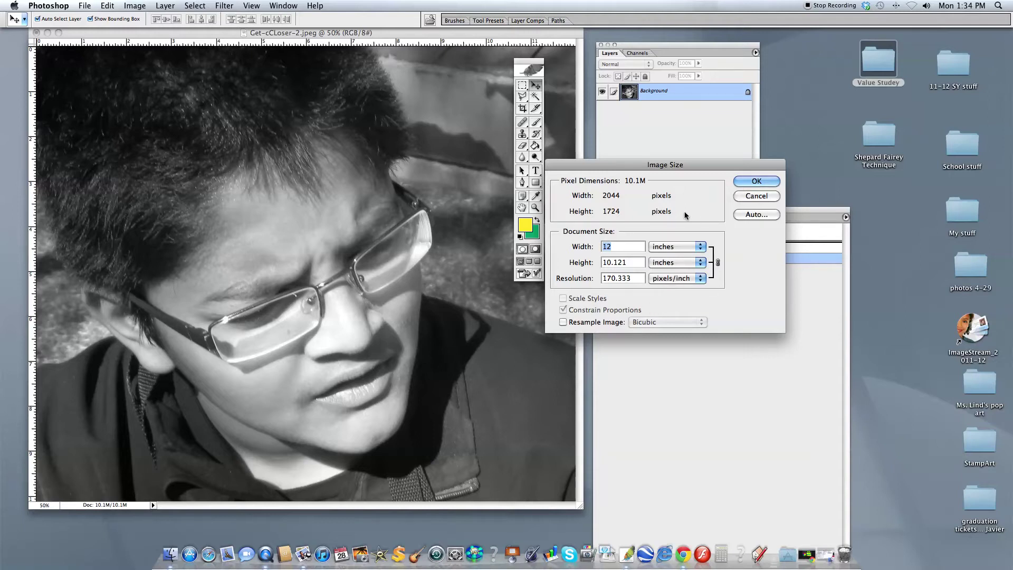
{"action": "left_click", "coordinate": [751, 182]}
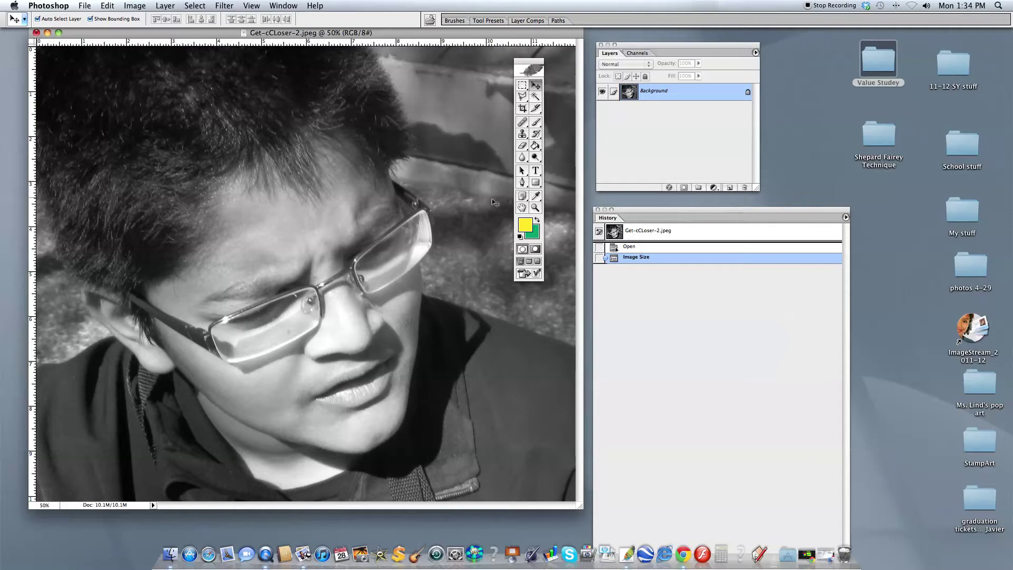
Reset the colours to default black and white, and move the Layers and History palettes closer to the image.
{"action": "left_click", "coordinate": [521, 238]}
{"action": "left_click_drag", "start_coordinate": [717, 43], "coordinate": [692, 69]}
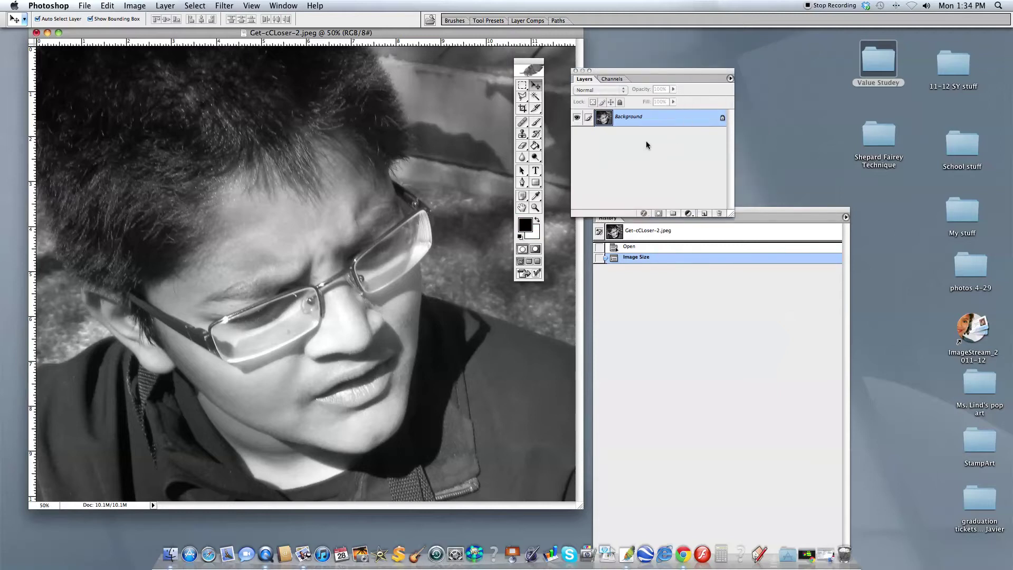
{"action": "left_click", "coordinate": [663, 304]}
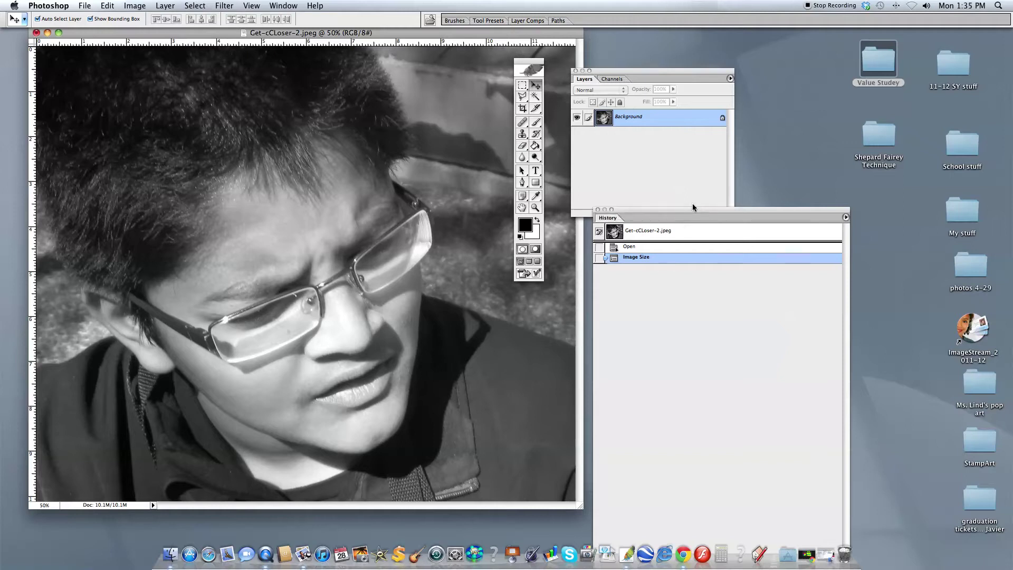
{"action": "left_click_drag", "start_coordinate": [684, 210], "coordinate": [656, 256]}
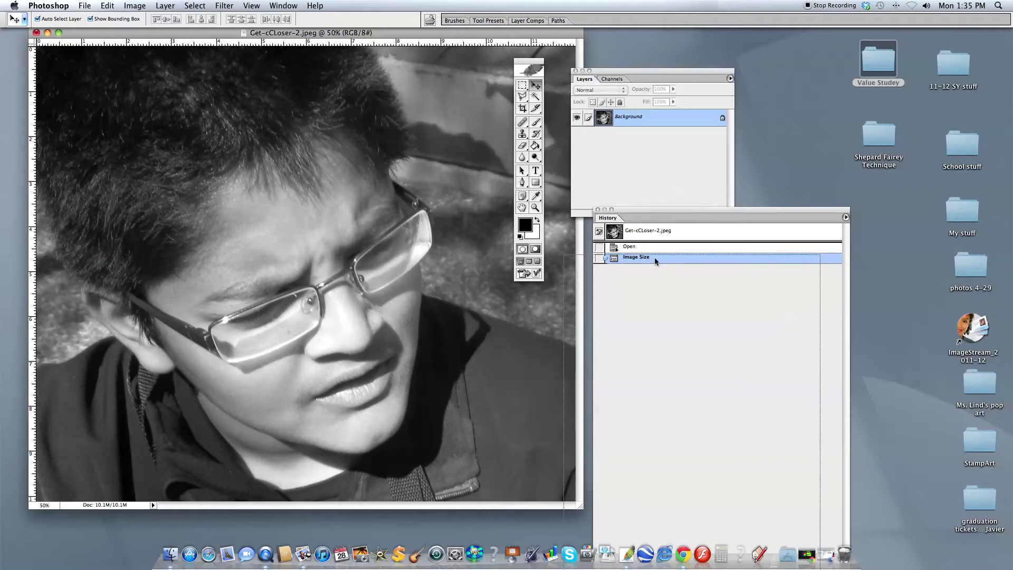
Duplicate the Background layer and name the copy "grey and white".
{"action": "double_click", "coordinate": [681, 119]}
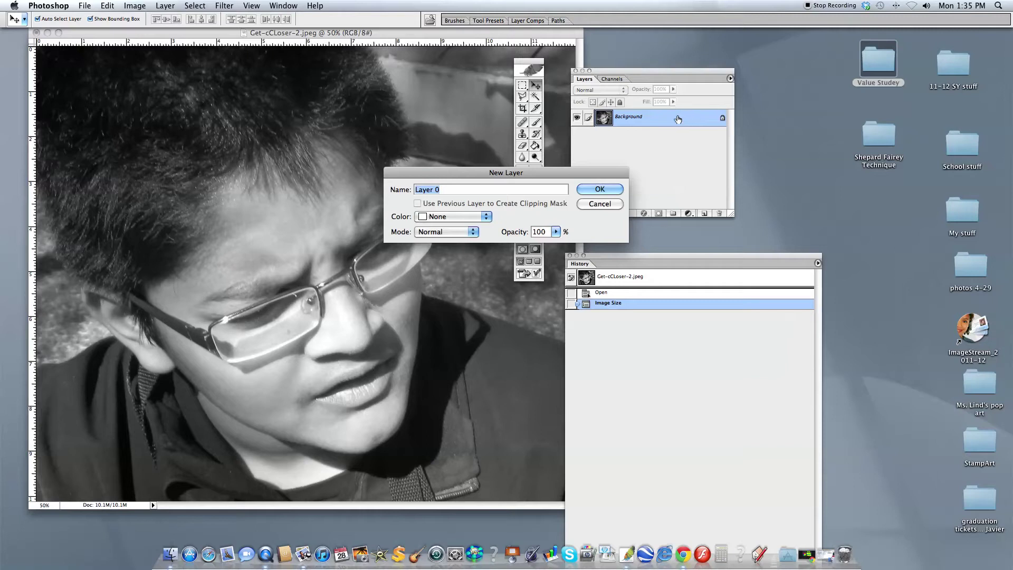
{"action": "left_click", "coordinate": [611, 205]}
{"action": "left_click_drag", "start_coordinate": [690, 118], "coordinate": [705, 214]}
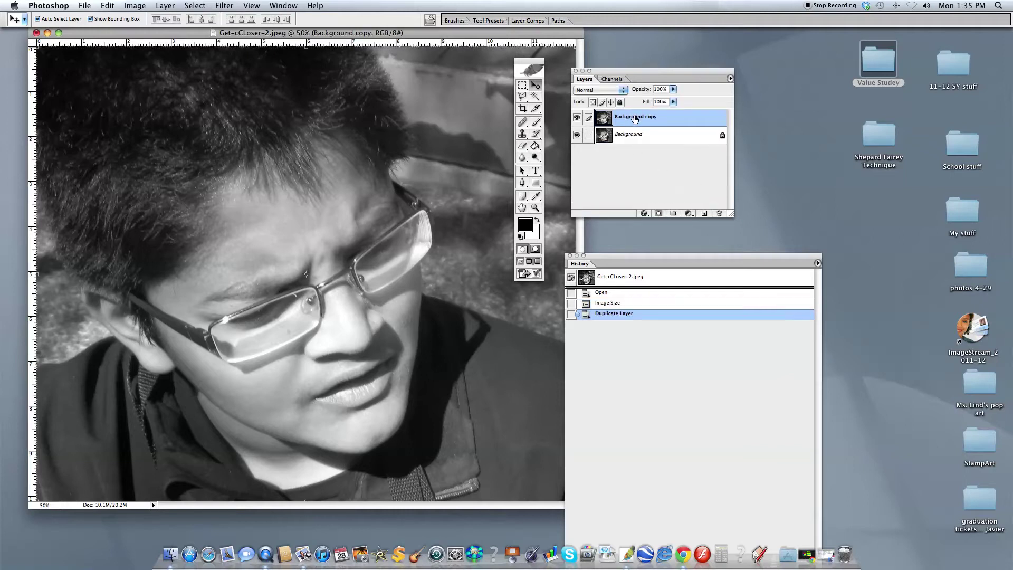
{"action": "double_click", "coordinate": [634, 117]}
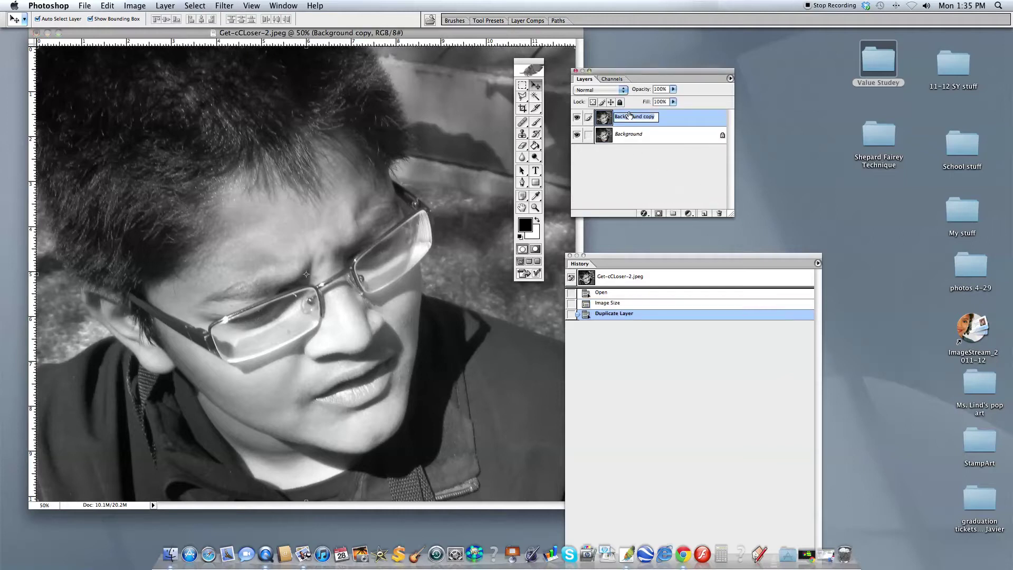
{"action": "type", "text": "grey and white"}
{"action": "key", "text": "Return"}
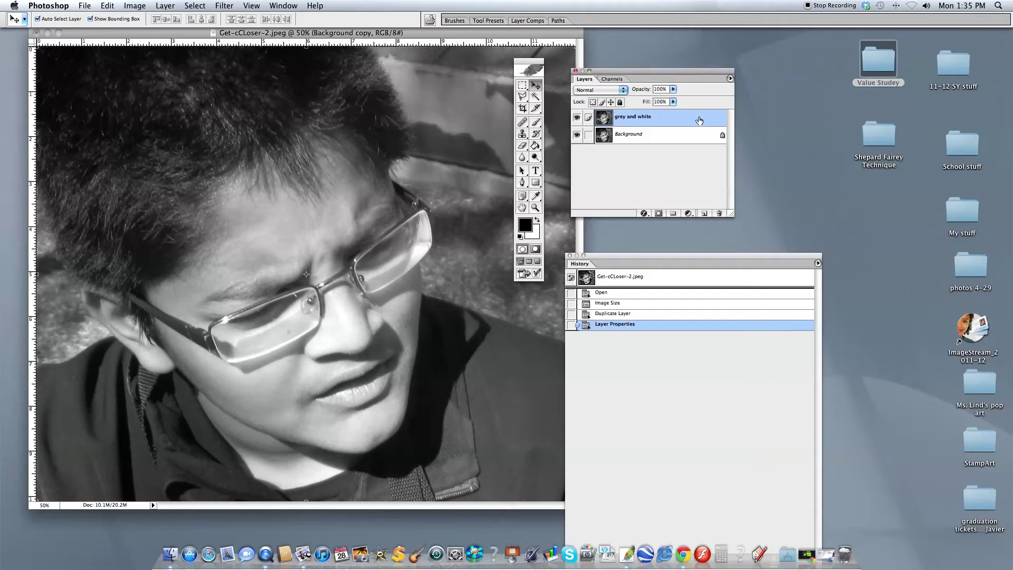
Duplicate the grey and white layer, name the copy "black" and hide it.
{"action": "left_click_drag", "start_coordinate": [699, 121], "coordinate": [704, 214]}
{"action": "double_click", "coordinate": [642, 117]}
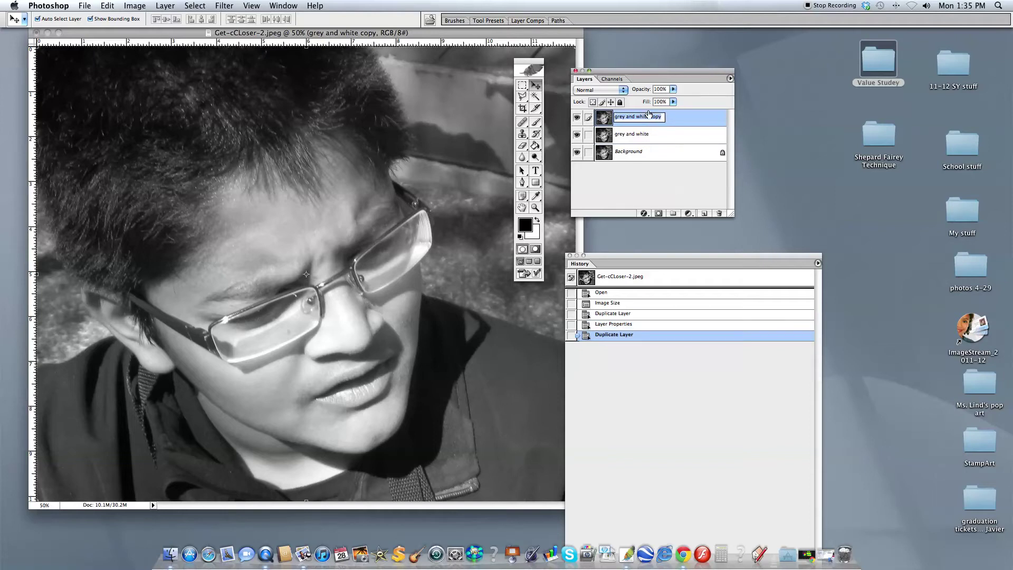
{"action": "type", "text": "black"}
{"action": "left_click", "coordinate": [578, 118]}
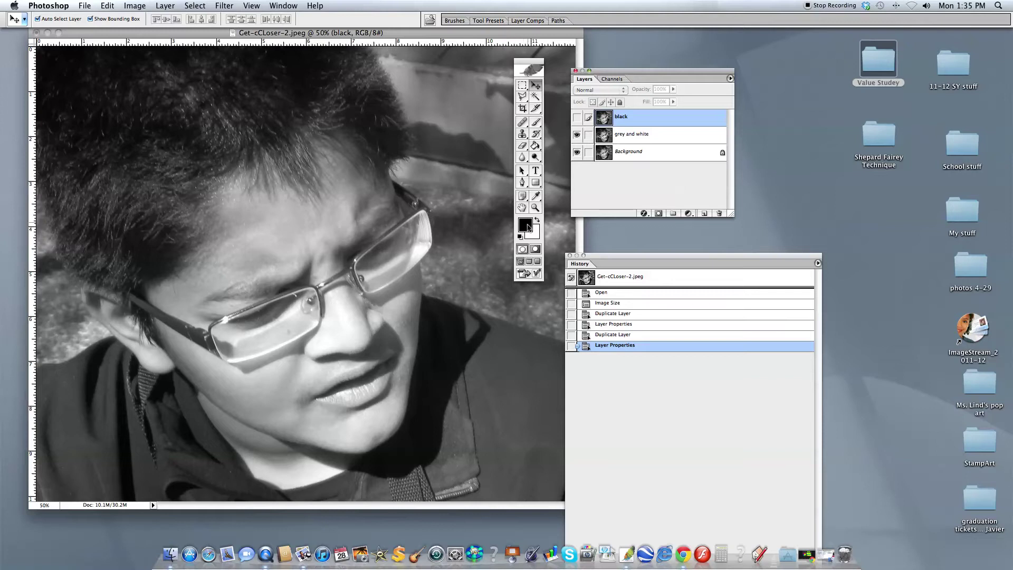
Set the foreground colour to a light grey, hex AFACAC (RGB 175, 172, 172).
{"action": "left_click", "coordinate": [524, 226]}
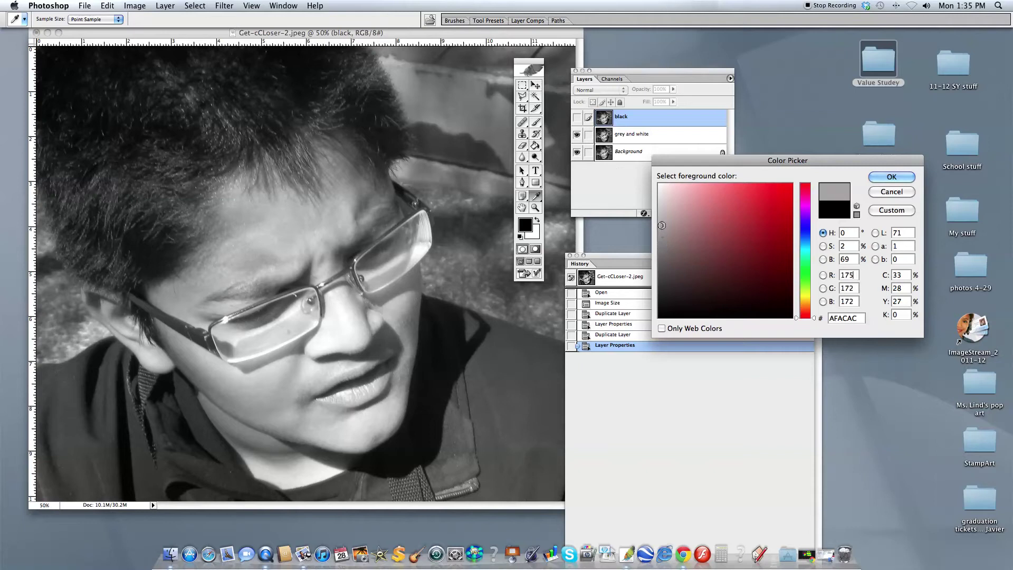
{"action": "left_click", "coordinate": [885, 177]}
{"action": "key", "text": "v"}
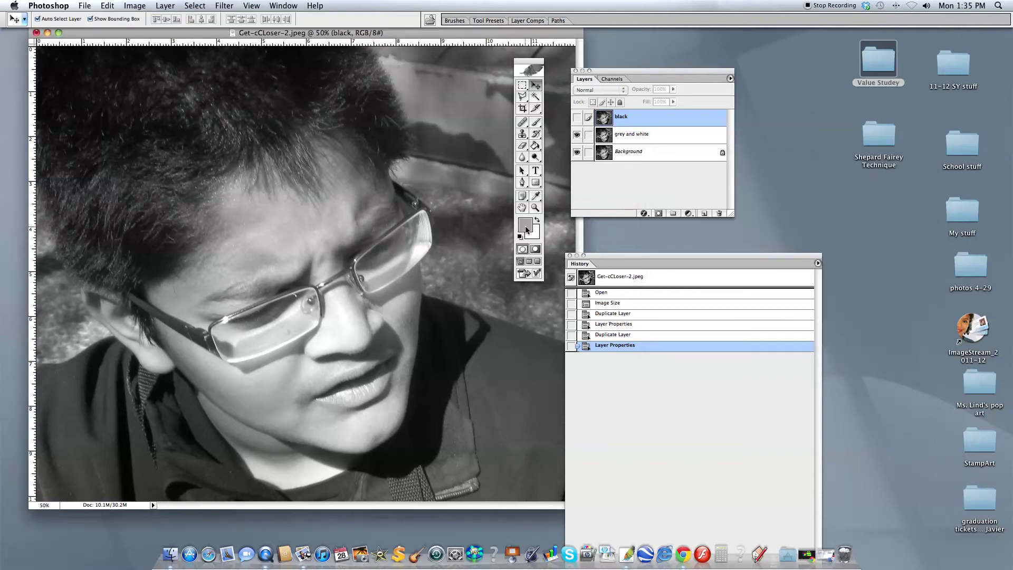
{"action": "left_click", "coordinate": [225, 6]}
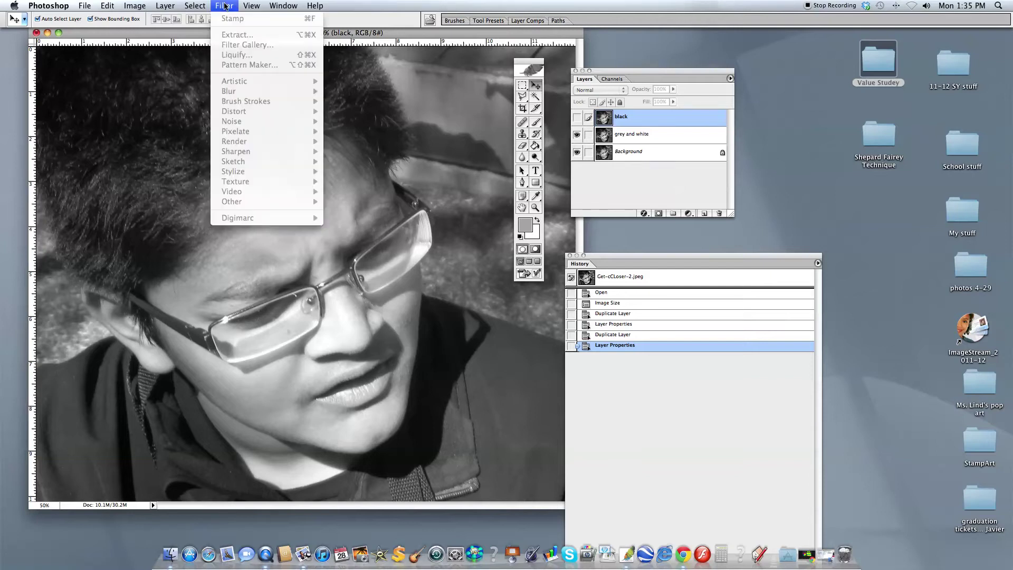
{"action": "left_click", "coordinate": [225, 5]}
{"action": "left_click_drag", "start_coordinate": [520, 61], "coordinate": [522, 66]}
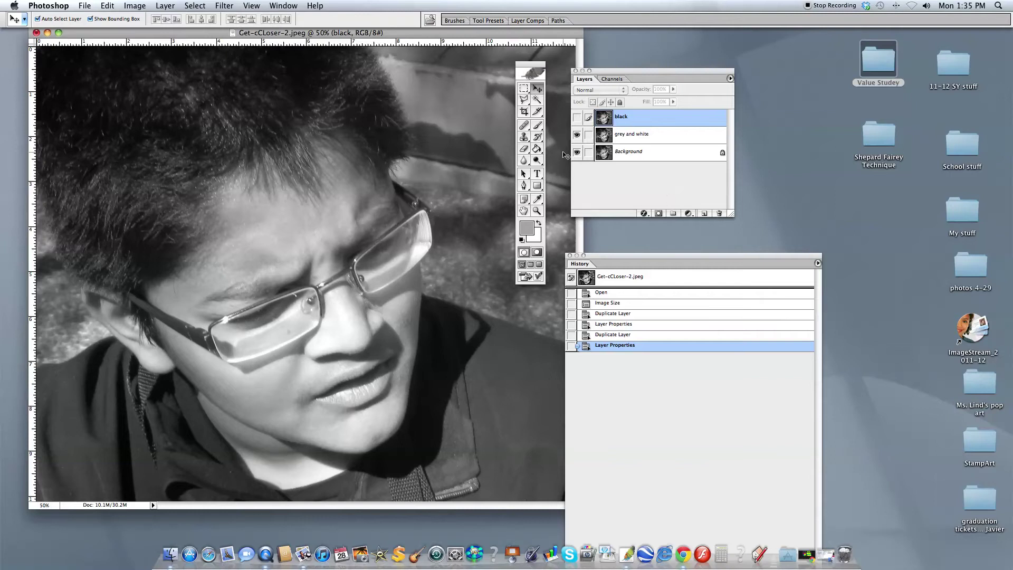
{"action": "left_click", "coordinate": [537, 90]}
{"action": "left_click", "coordinate": [223, 7]}
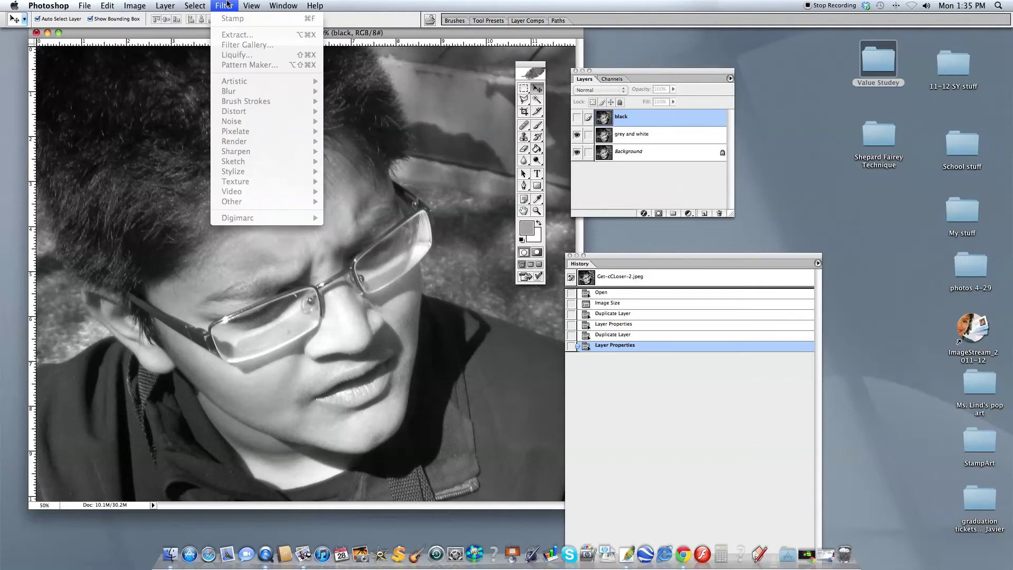
{"action": "left_click", "coordinate": [664, 132]}
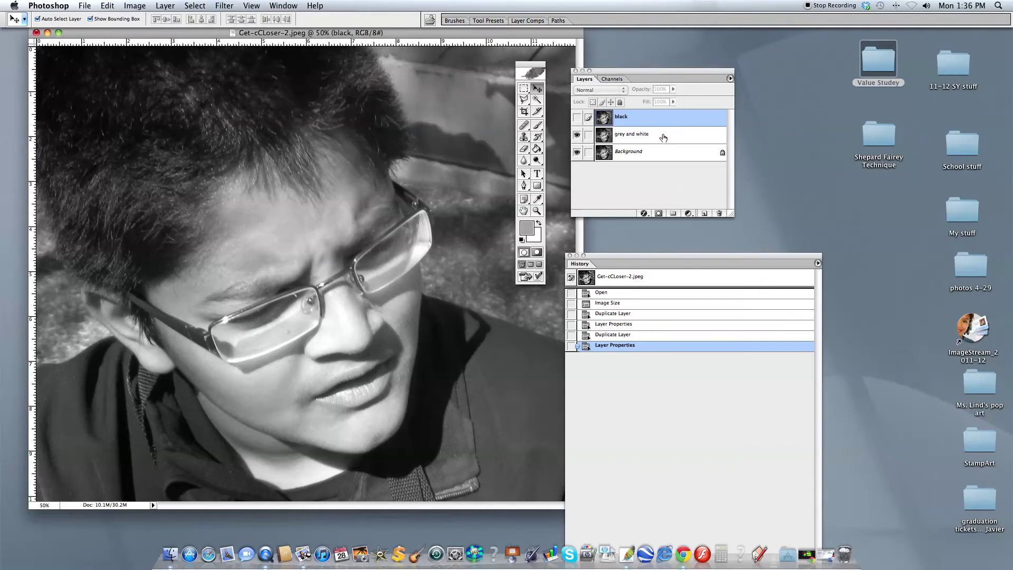
Start the Stamp sketch filter on the grey and white layer, with the whole photo fitted in the preview.
{"action": "left_click", "coordinate": [670, 136]}
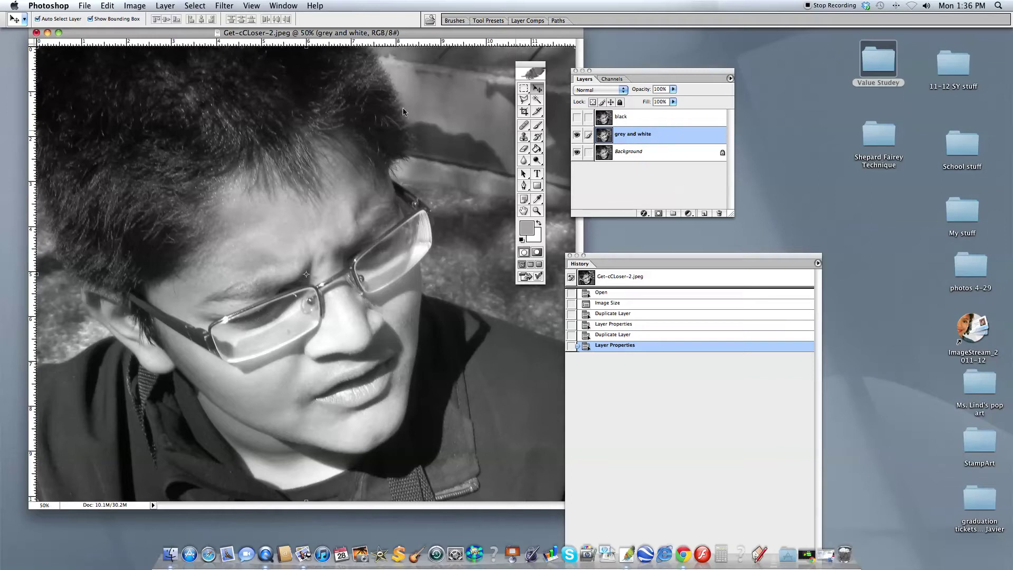
{"action": "left_click", "coordinate": [224, 6]}
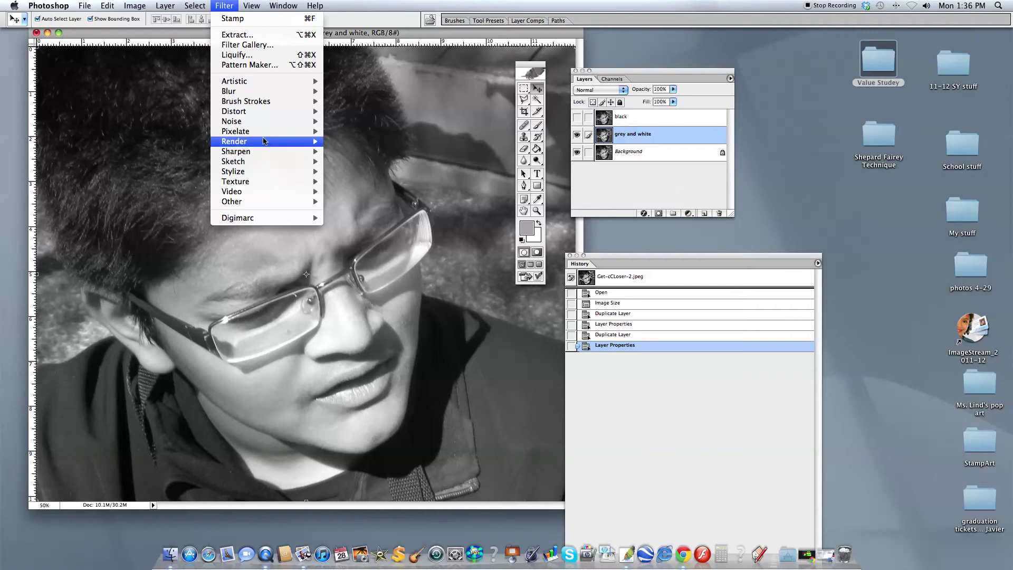
{"action": "mouse_move", "coordinate": [270, 166]}
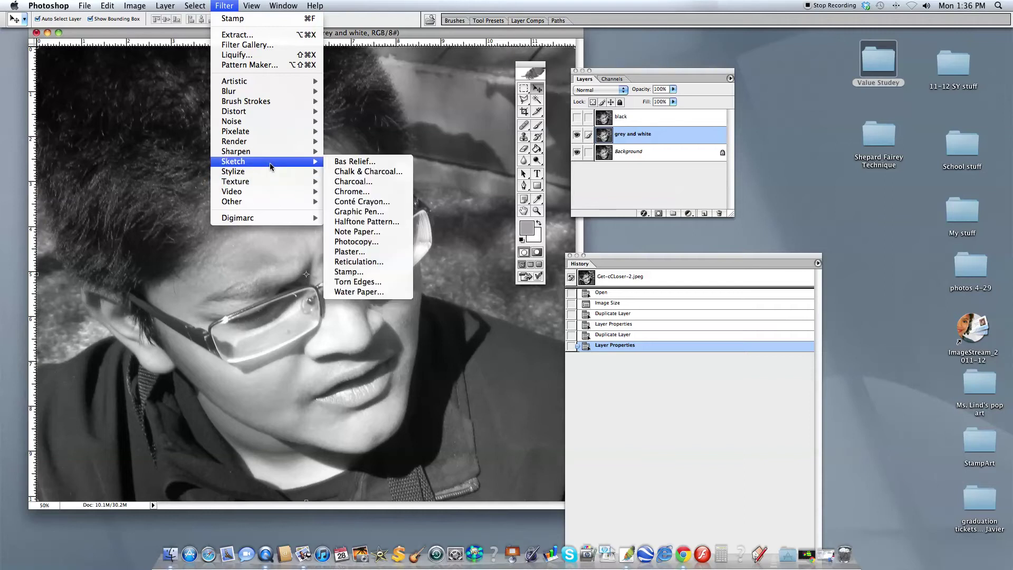
{"action": "left_click", "coordinate": [391, 274]}
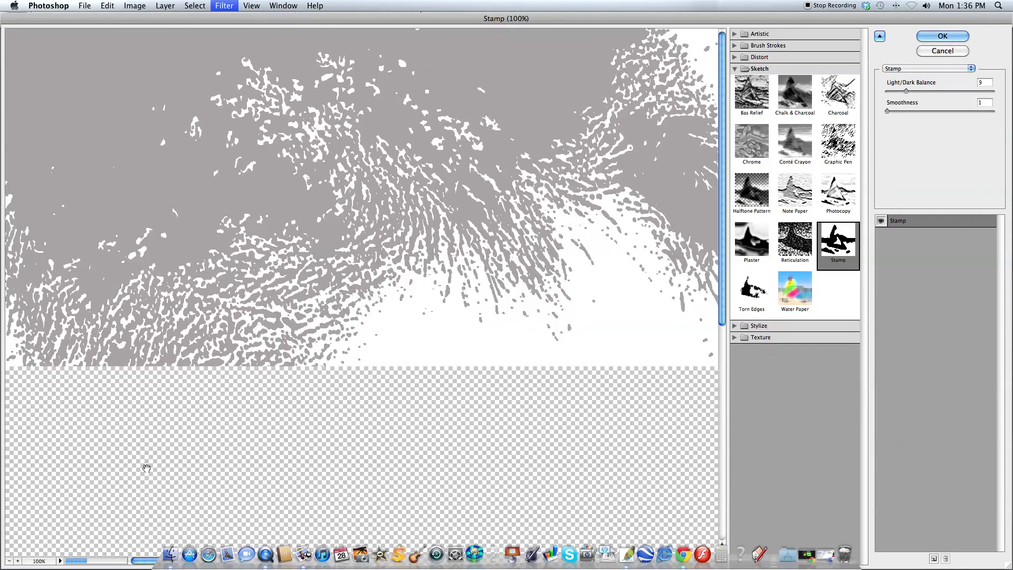
{"action": "left_click", "coordinate": [60, 561]}
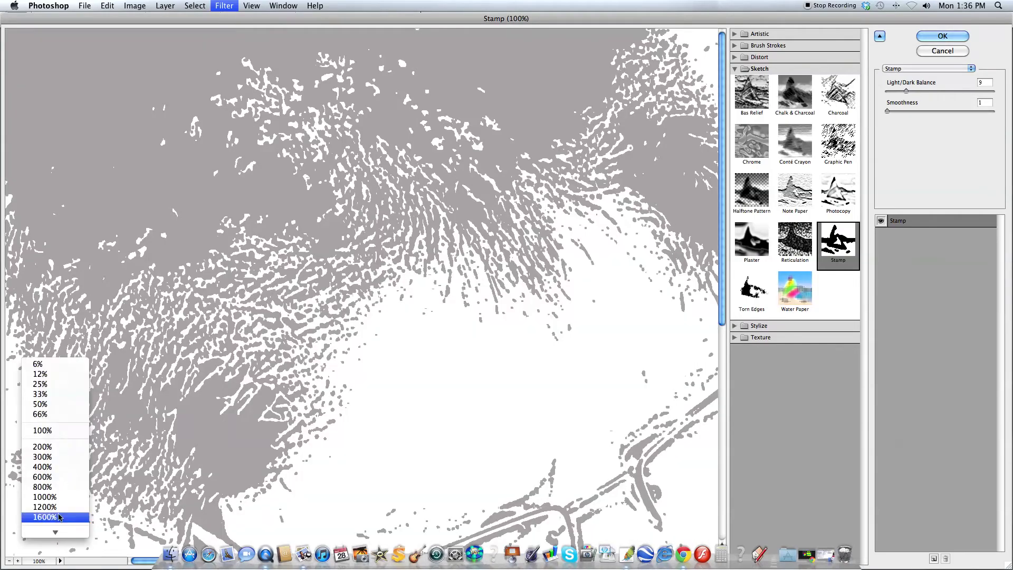
{"action": "left_click", "coordinate": [59, 534]}
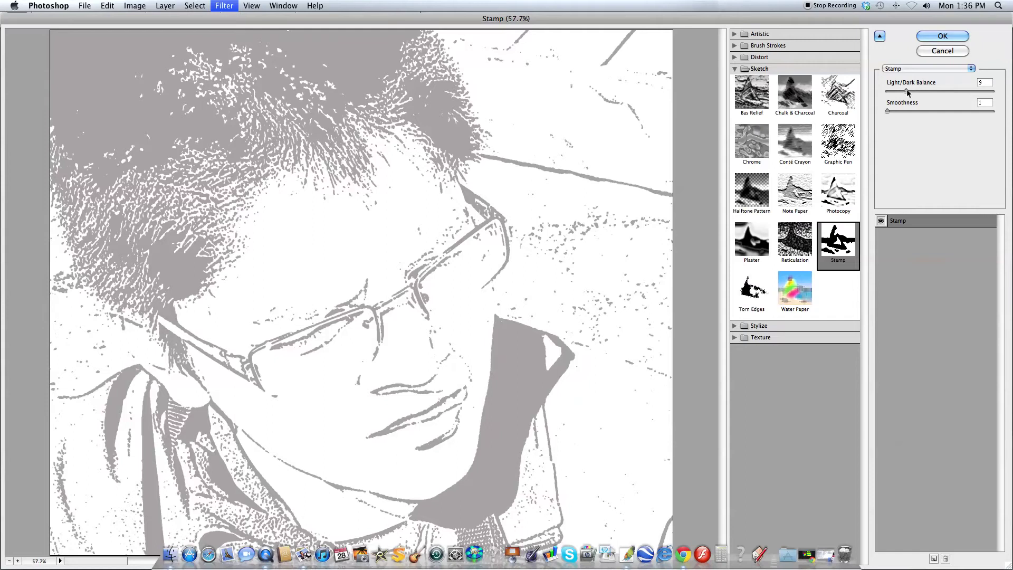
Try the Stamp filter with a Light/Dark Balance of 46 and a Smoothness of 14.
{"action": "left_click_drag", "start_coordinate": [908, 92], "coordinate": [965, 95]}
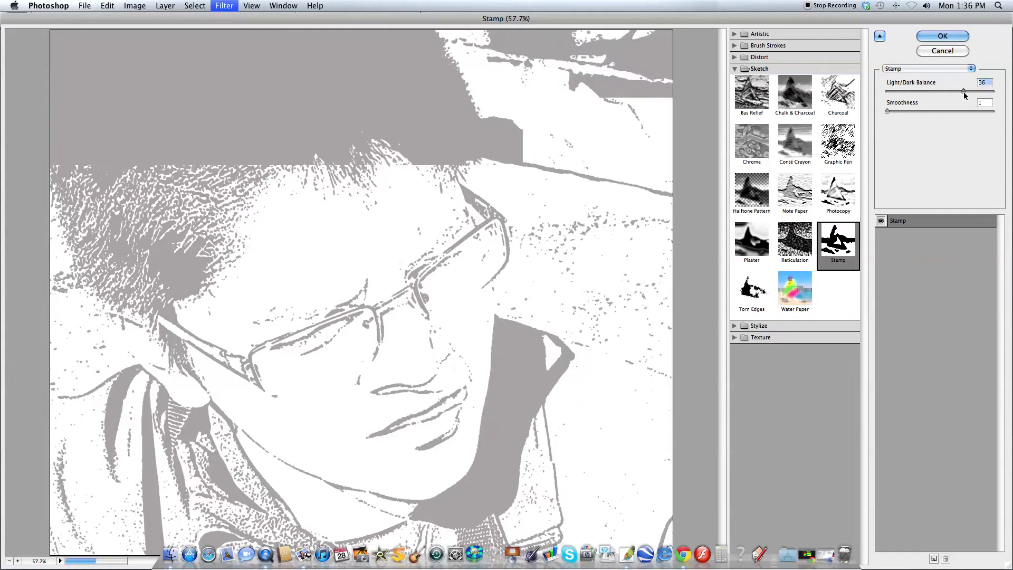
{"action": "left_click", "coordinate": [887, 112]}
{"action": "left_click_drag", "start_coordinate": [887, 114], "coordinate": [916, 115]}
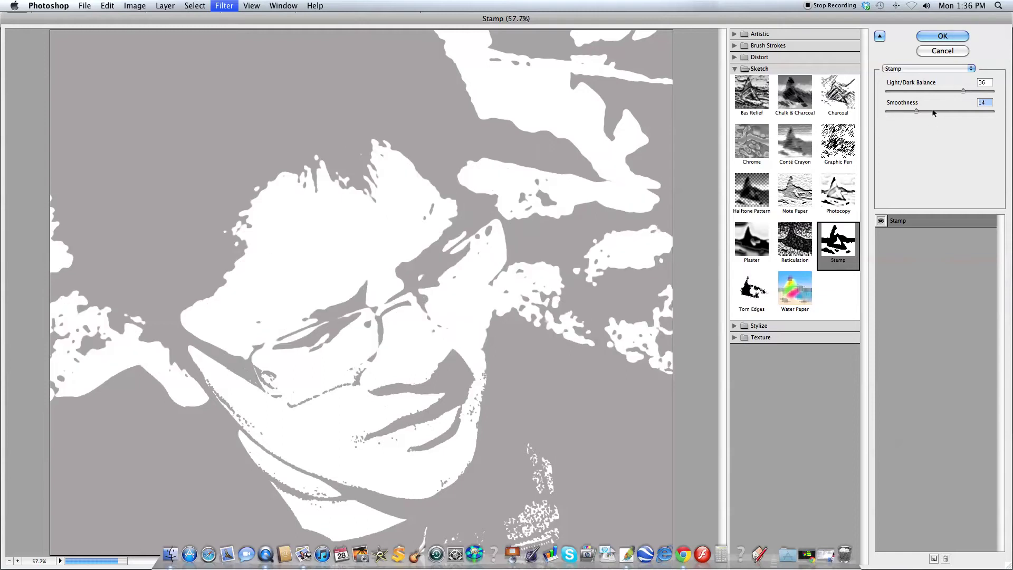
{"action": "key", "text": "shift+Tab"}
{"action": "key", "text": "Up"}
{"action": "key", "text": "Up"}
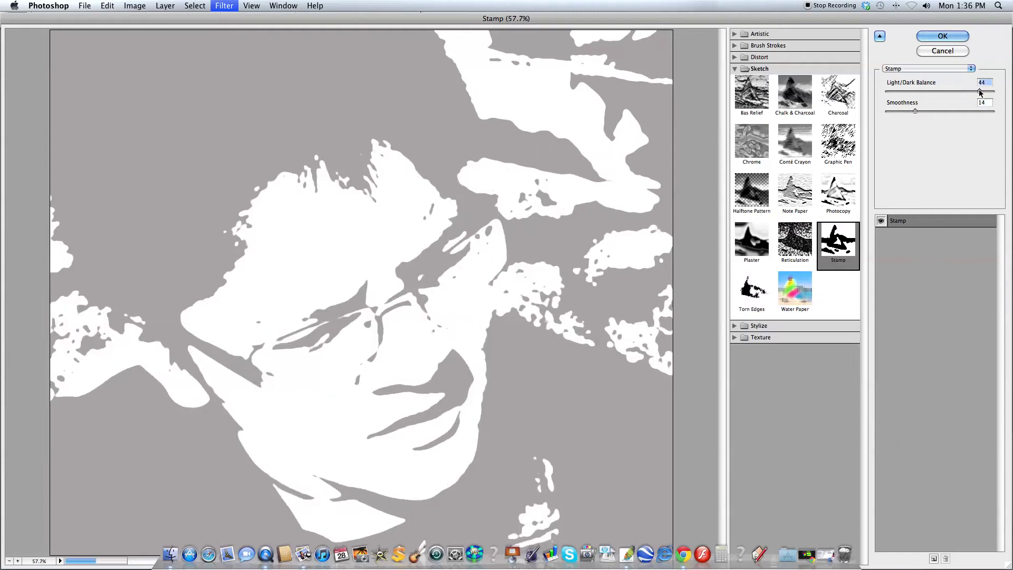
{"action": "key", "text": "Up"}
{"action": "key", "text": "Up"}
{"action": "key", "text": "Up"}
{"action": "key", "text": "Up"}
{"action": "key", "text": "Up"}
{"action": "key", "text": "Up"}
{"action": "key", "text": "Up"}
{"action": "key", "text": "Up"}
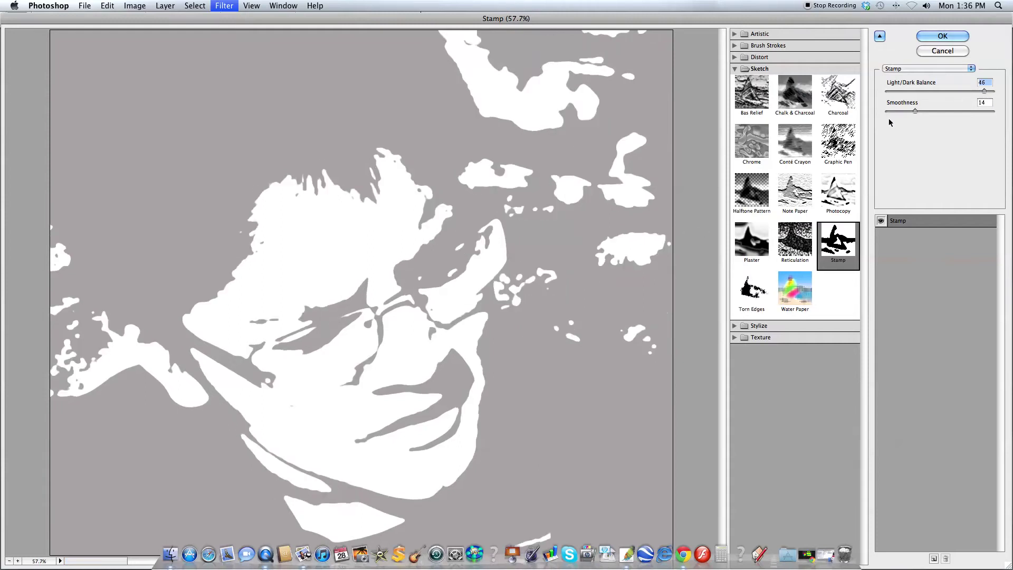
Apply the Stamp filter to the grey and white layer with Smoothness 21 and Light/Dark Balance 48.
{"action": "left_click_drag", "start_coordinate": [915, 111], "coordinate": [931, 110]}
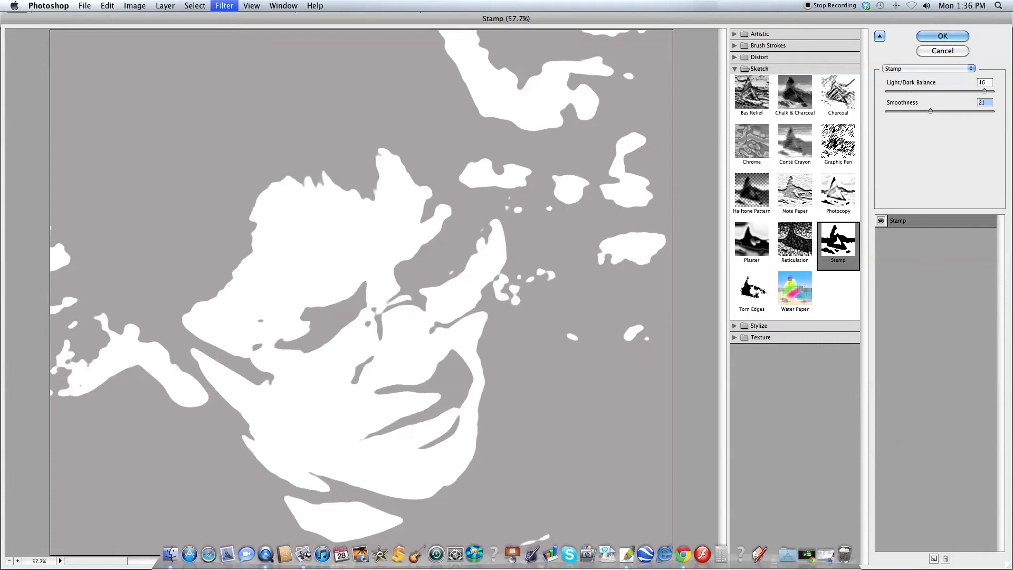
{"action": "left_click_drag", "start_coordinate": [985, 93], "coordinate": [989, 94]}
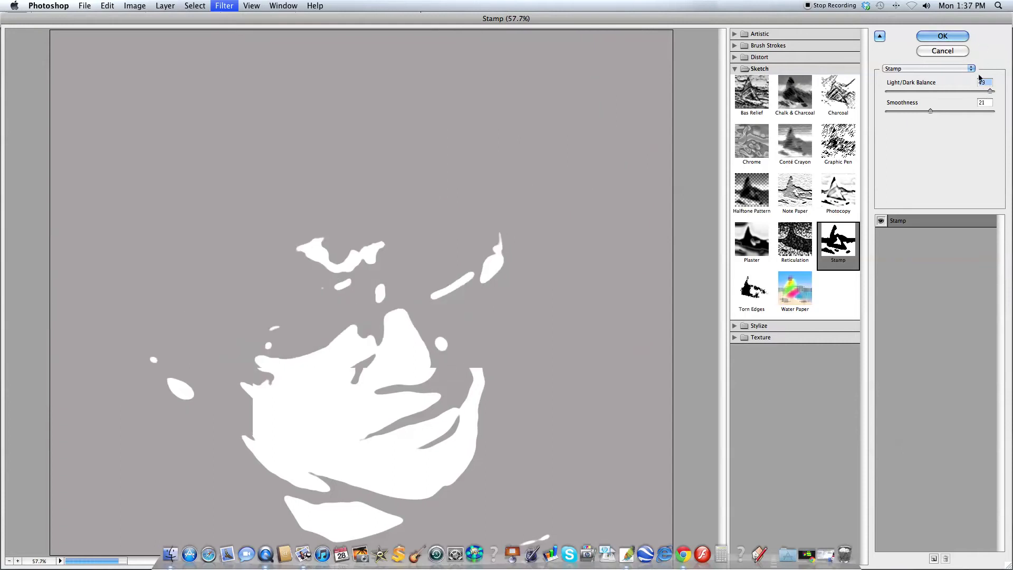
{"action": "left_click_drag", "start_coordinate": [992, 95], "coordinate": [987, 94]}
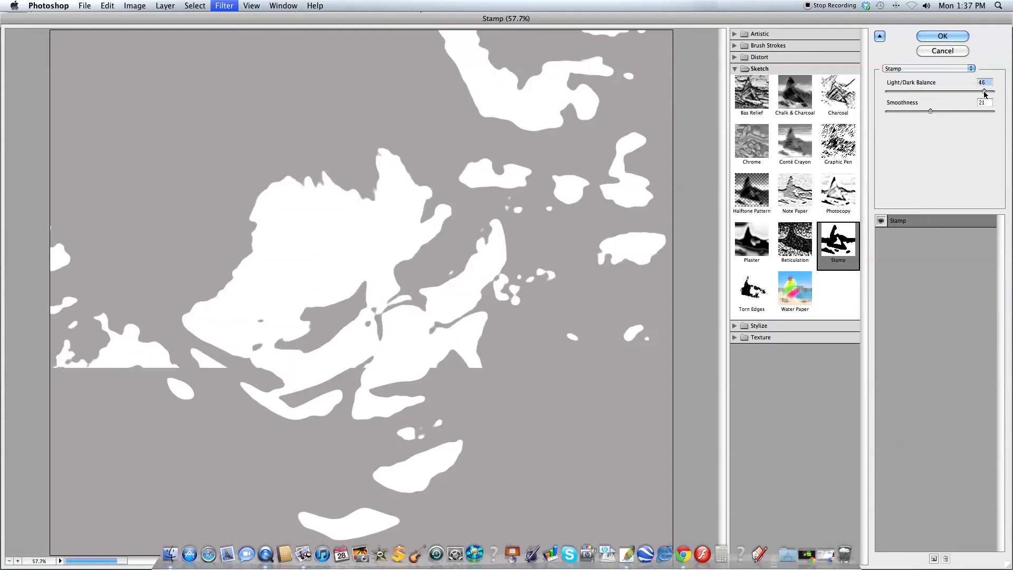
{"action": "left_click_drag", "start_coordinate": [987, 94], "coordinate": [990, 94]}
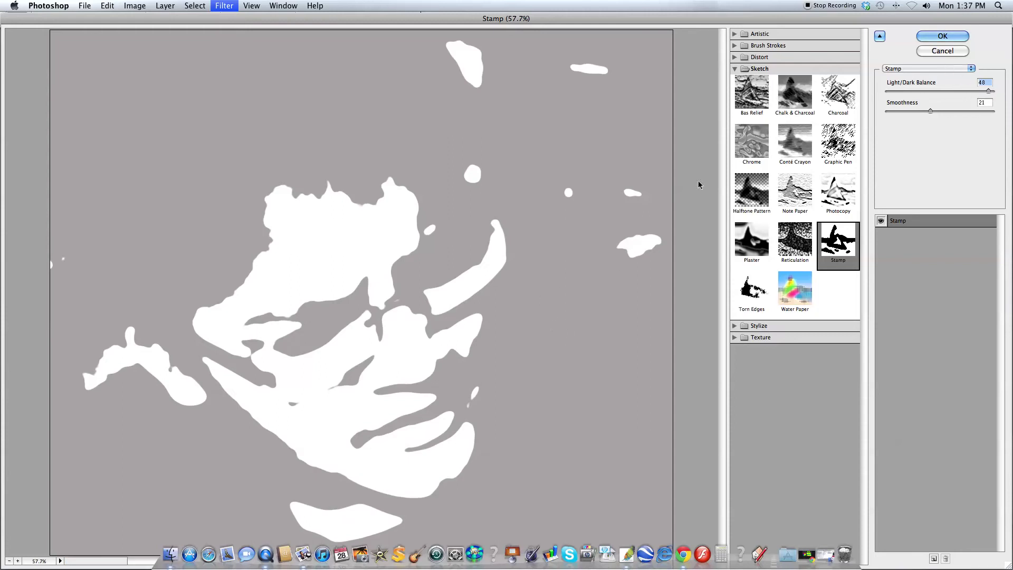
{"action": "left_click", "coordinate": [937, 37]}
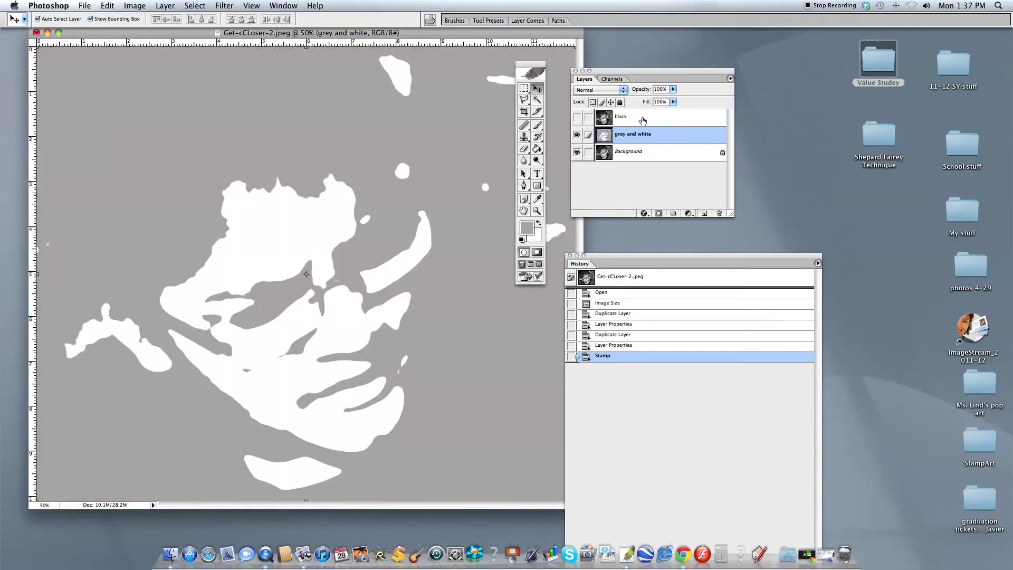
Start the Stamp sketch filter on the black layer, using the default black and white colours and the whole photo fitted in the preview.
{"action": "left_click", "coordinate": [639, 122]}
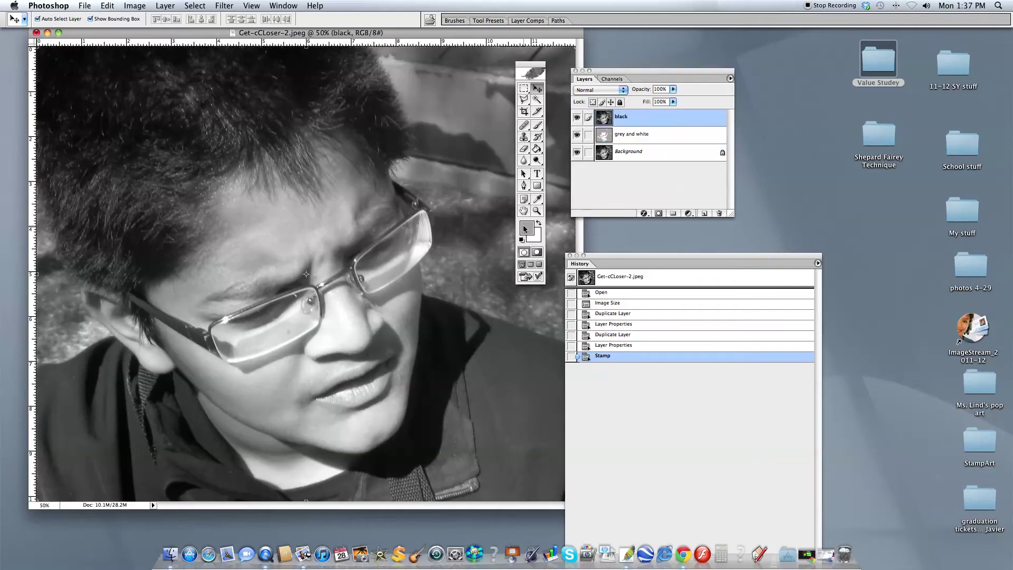
{"action": "left_click", "coordinate": [522, 241]}
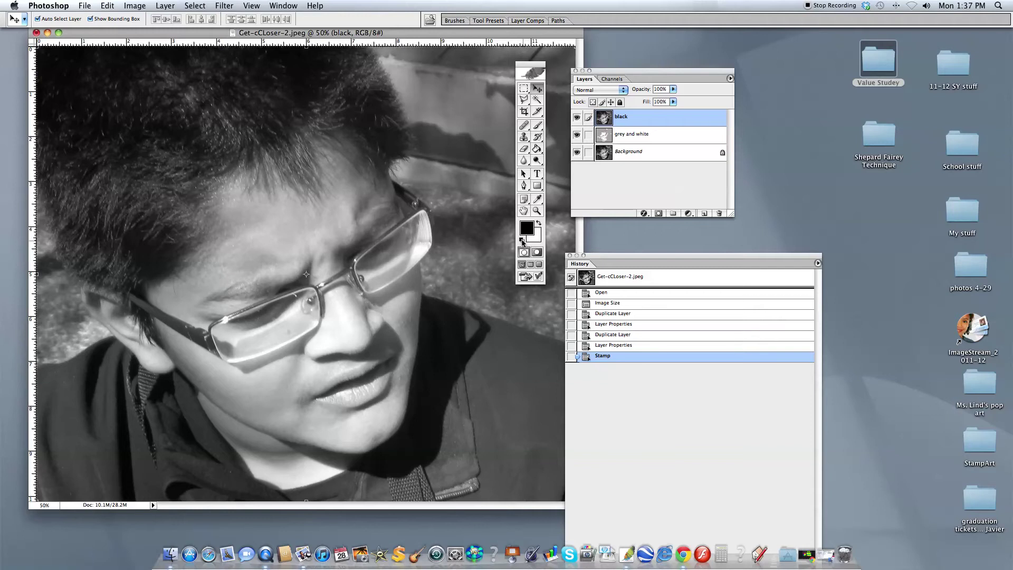
{"action": "left_click", "coordinate": [225, 6]}
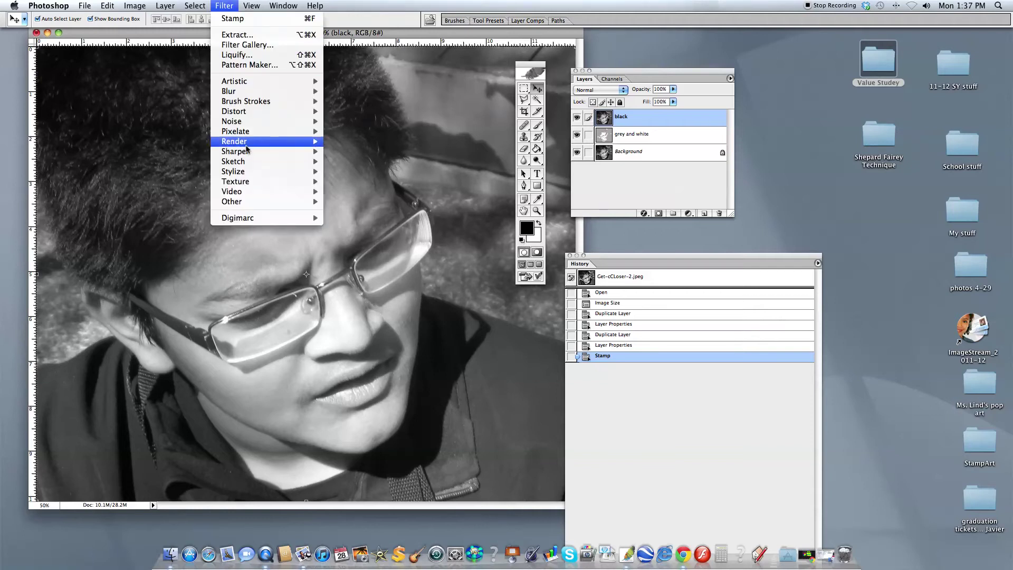
{"action": "mouse_move", "coordinate": [244, 165]}
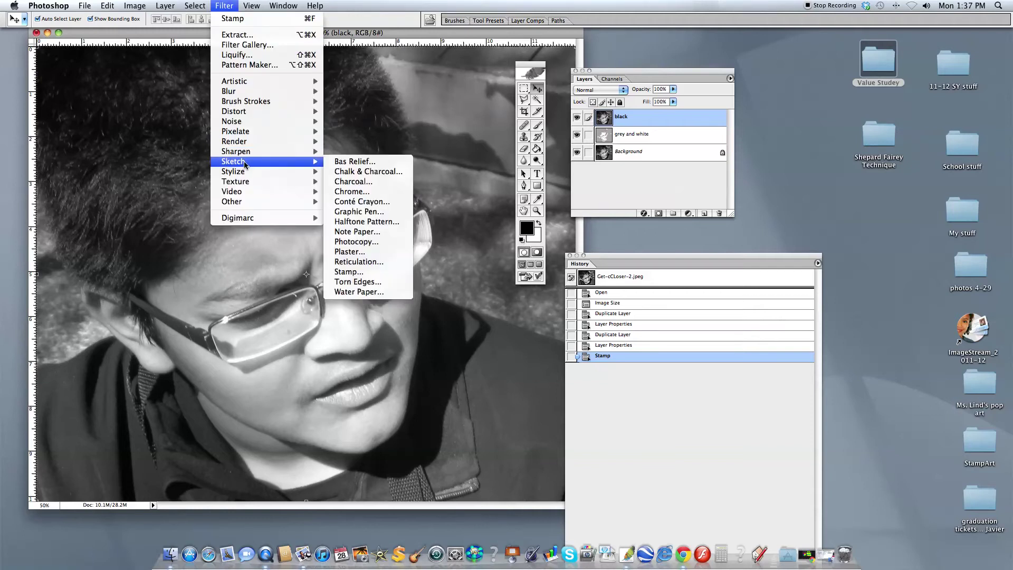
{"action": "left_click", "coordinate": [374, 271]}
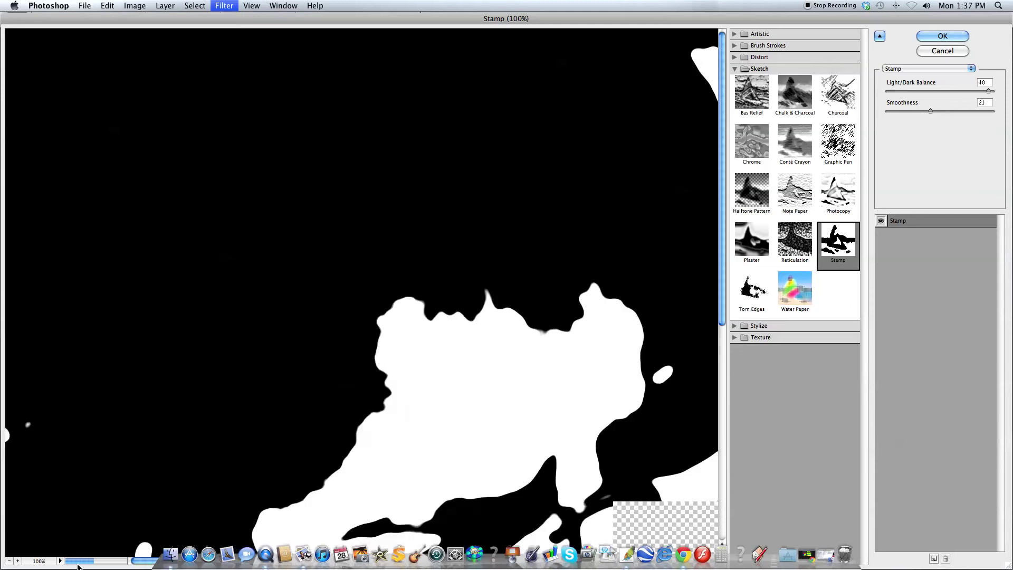
{"action": "left_click", "coordinate": [61, 562]}
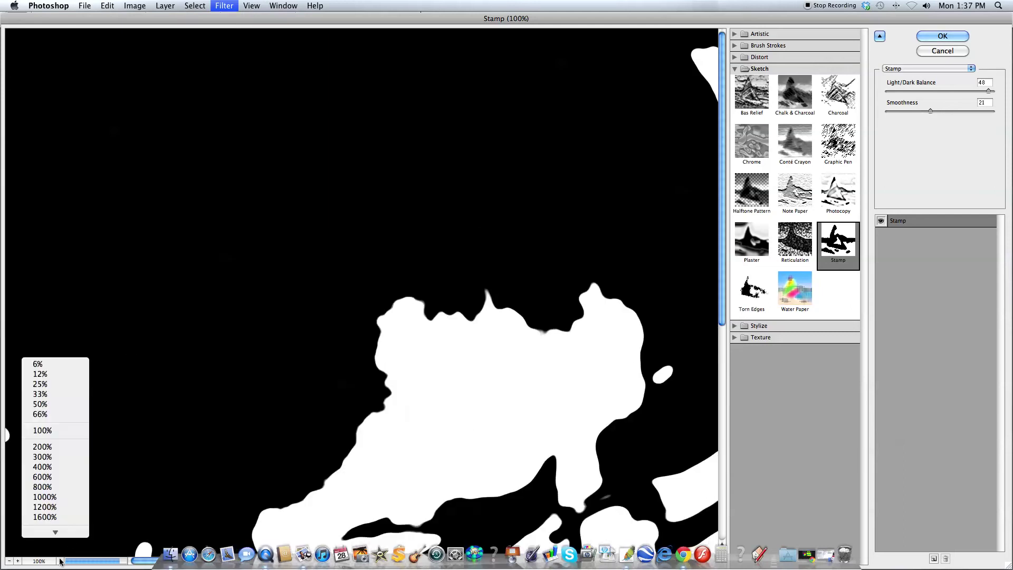
{"action": "left_click", "coordinate": [58, 531]}
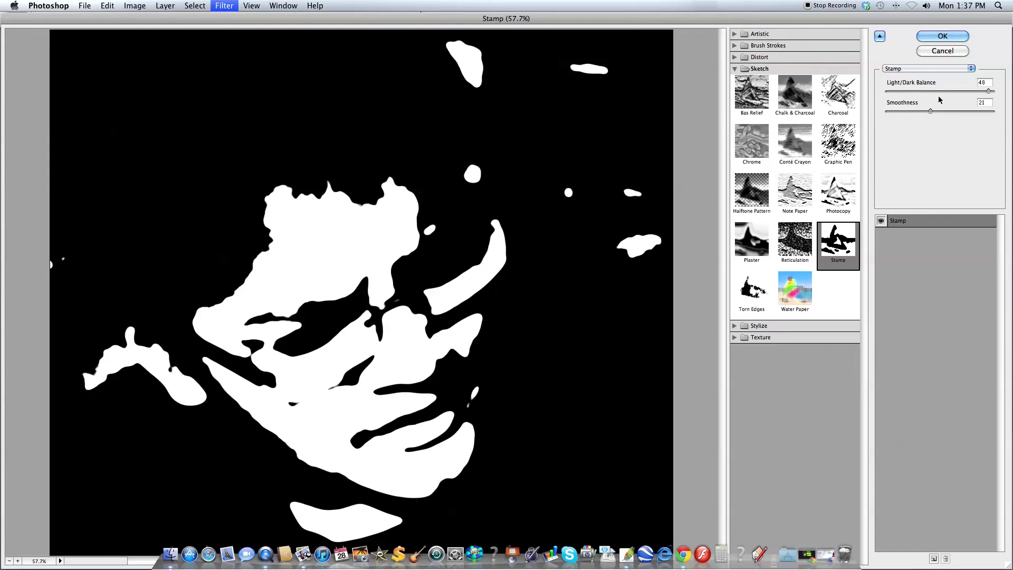
Try the Stamp filter with a Light/Dark Balance of 15 and a Smoothness of 3.
{"action": "left_click", "coordinate": [917, 90]}
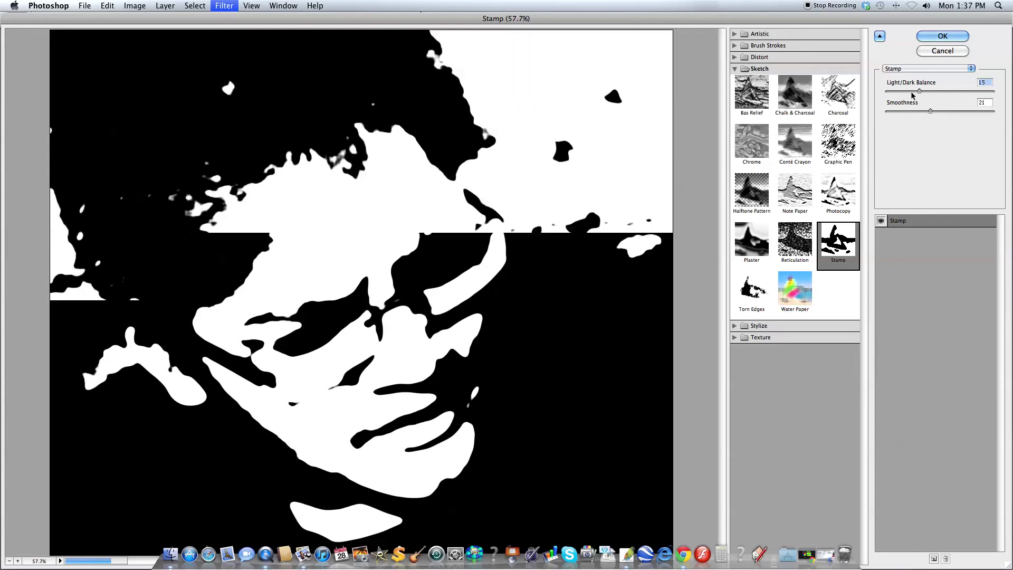
{"action": "left_click", "coordinate": [918, 111]}
{"action": "left_click_drag", "start_coordinate": [918, 115], "coordinate": [893, 113]}
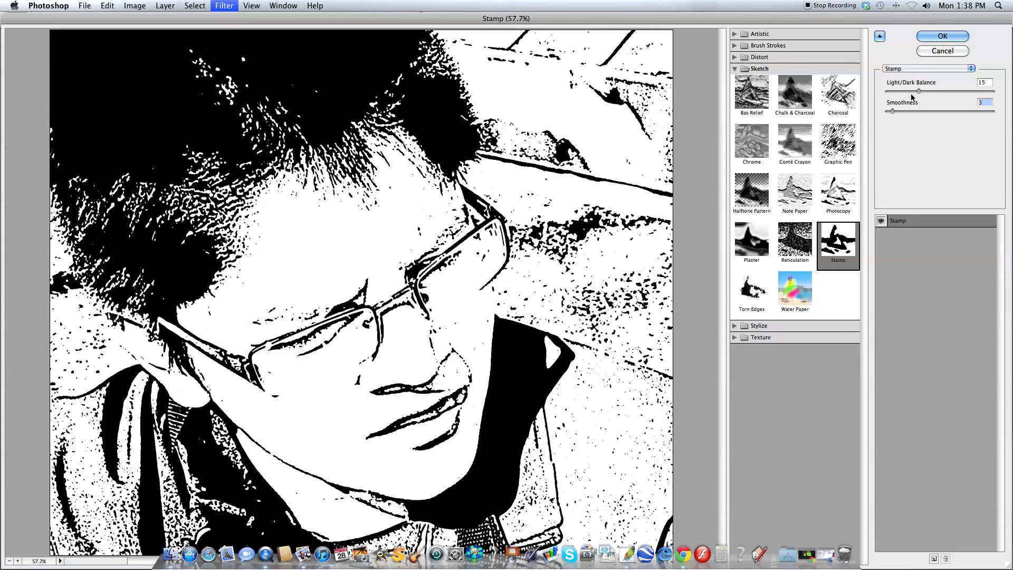
Try a Smoothness of 1 with Light/Dark Balance values of 9 and 13 in the Stamp filter.
{"action": "left_click_drag", "start_coordinate": [893, 113], "coordinate": [887, 115]}
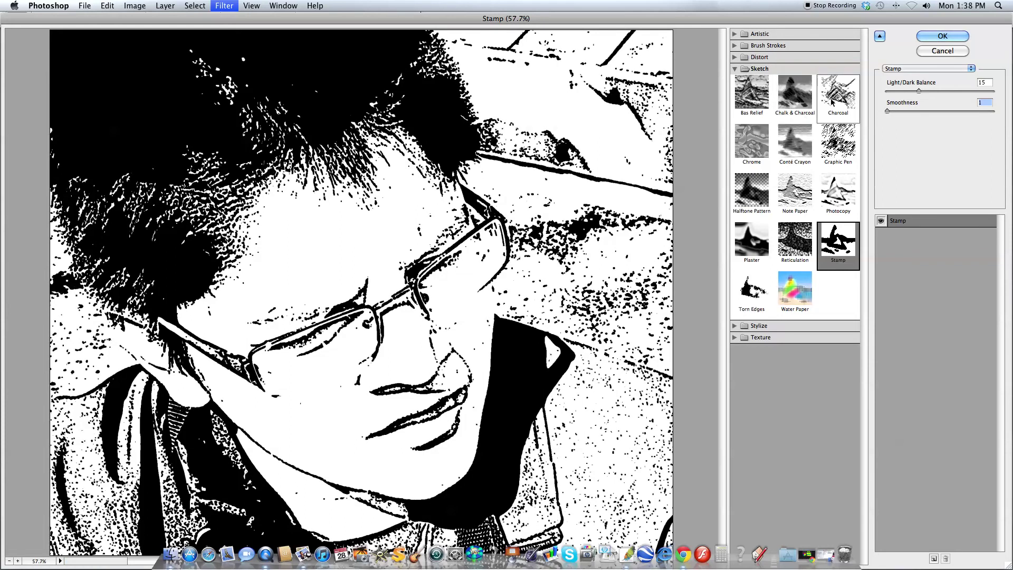
{"action": "left_click_drag", "start_coordinate": [919, 90], "coordinate": [905, 92]}
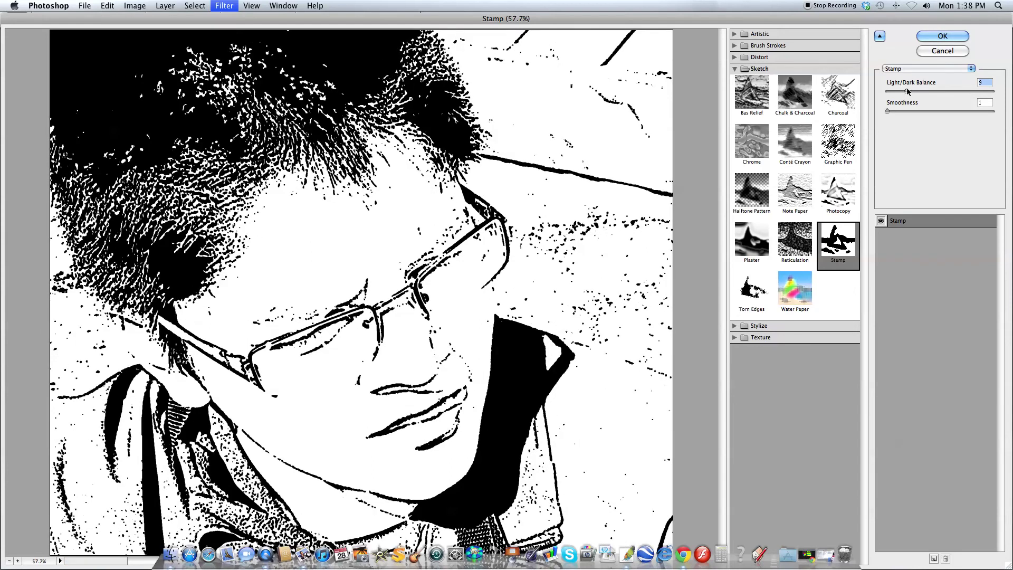
{"action": "left_click_drag", "start_coordinate": [908, 93], "coordinate": [914, 92]}
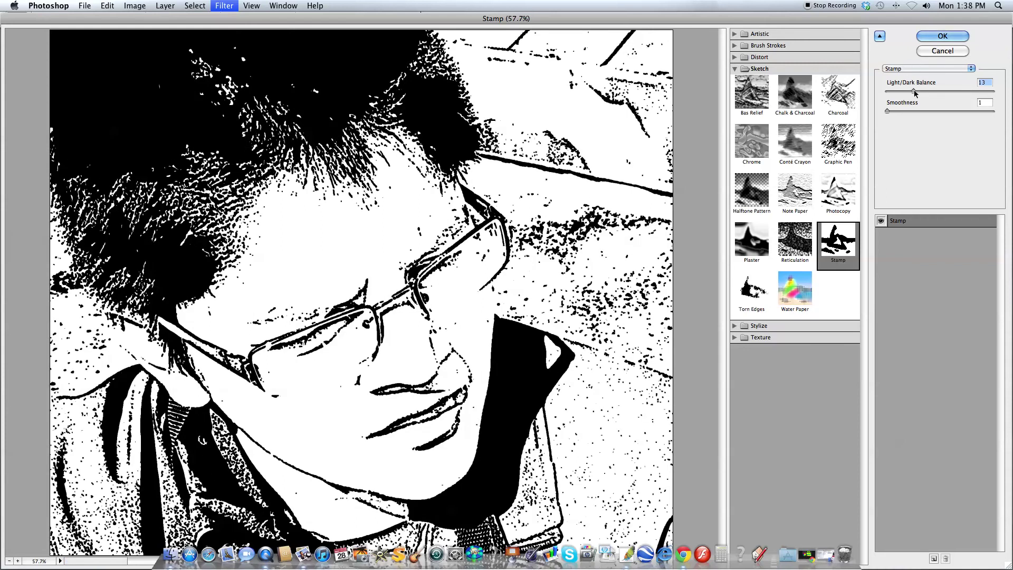
Try a Smoothness of 7, and apply the Stamp filter to the black layer with Light/Dark Balance 15 and Smoothness 3.
{"action": "left_click", "coordinate": [888, 112]}
{"action": "type", "text": "7"}
{"action": "left_click_drag", "start_coordinate": [915, 91], "coordinate": [917, 95]}
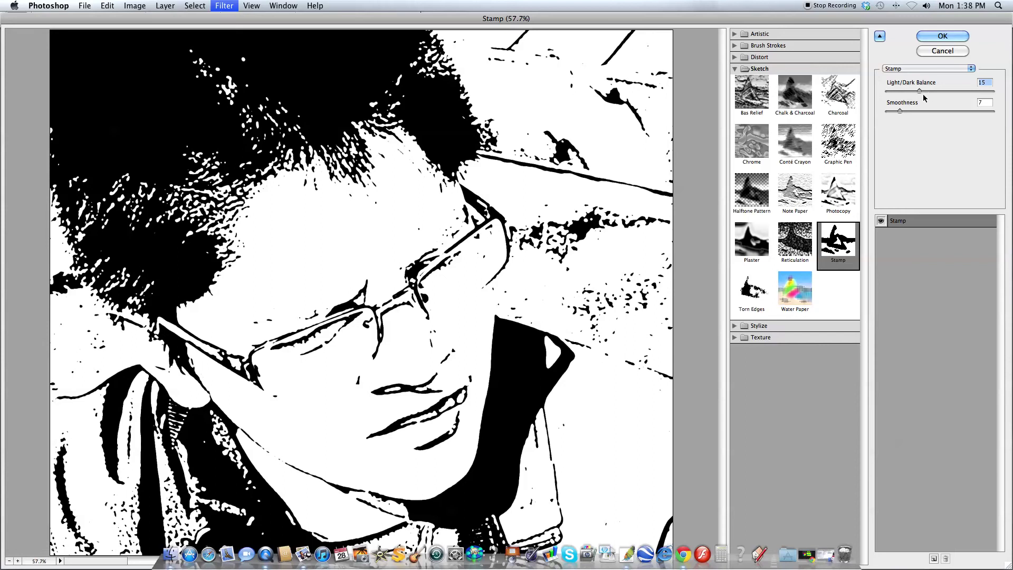
{"action": "left_click_drag", "start_coordinate": [900, 112], "coordinate": [896, 110]}
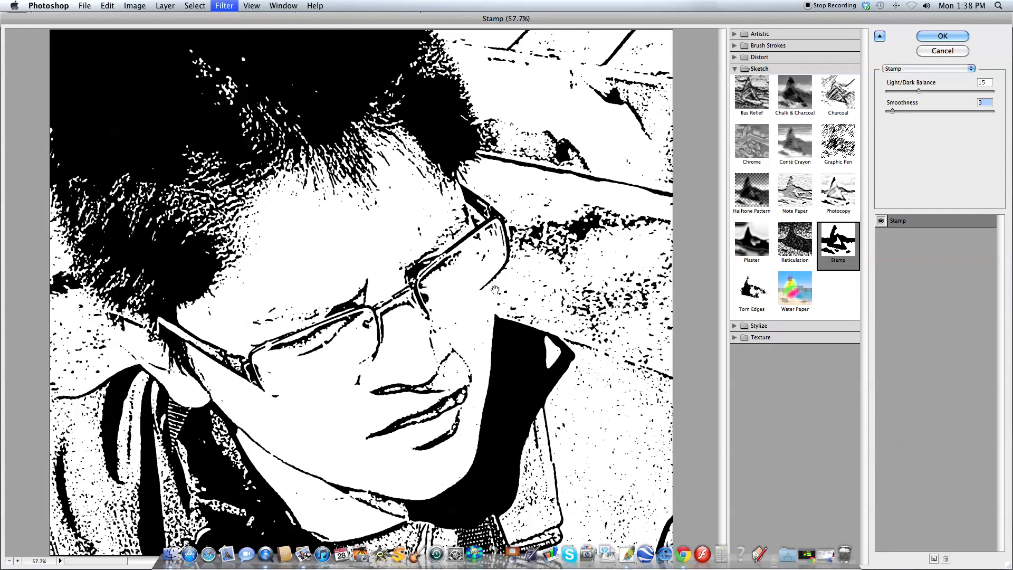
{"action": "left_click", "coordinate": [934, 36]}
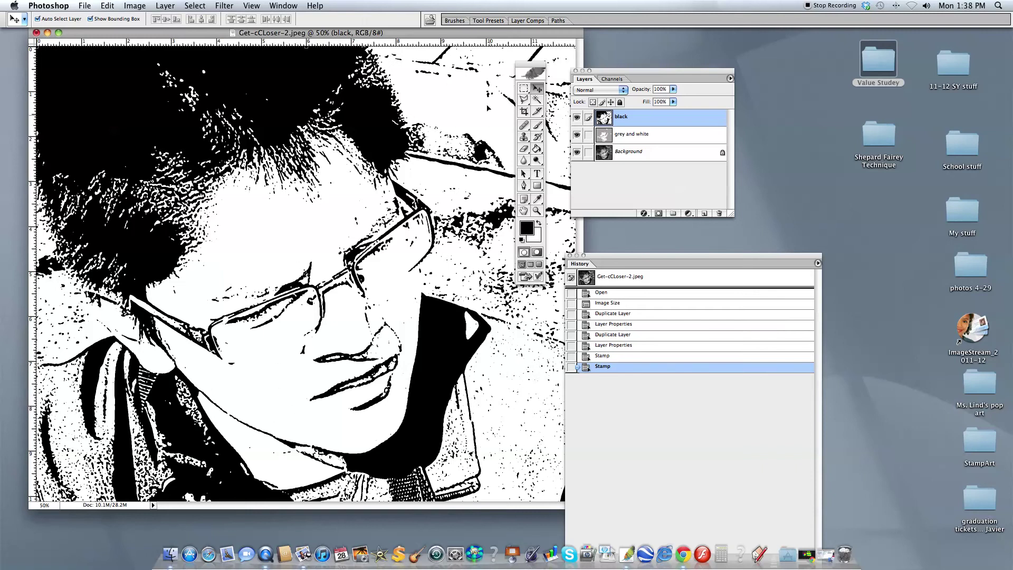
Select all white areas of the black layer with the Magic Wand and Similar, delete them, and clear the selection.
{"action": "left_click", "coordinate": [535, 100]}
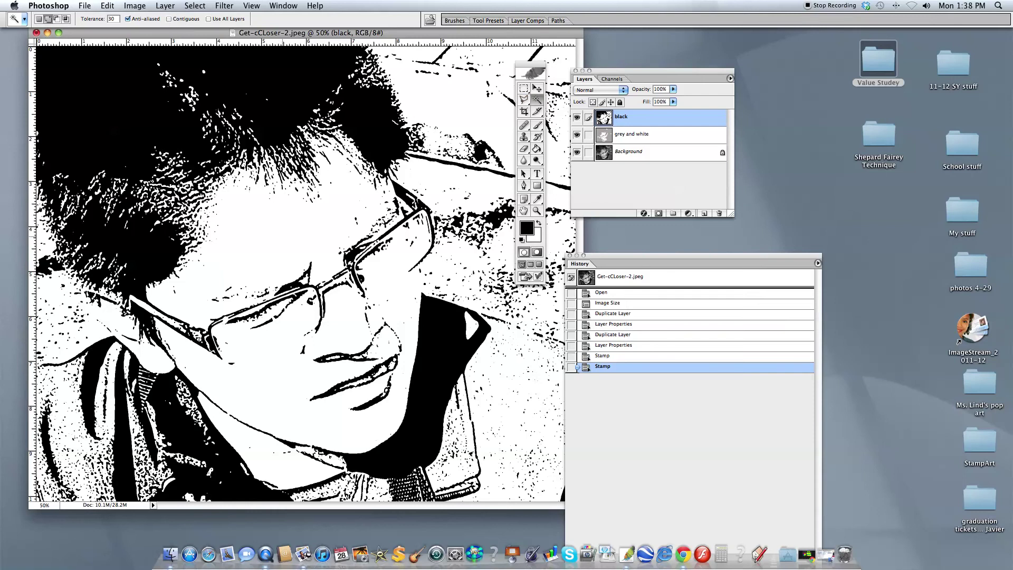
{"action": "left_click", "coordinate": [282, 237]}
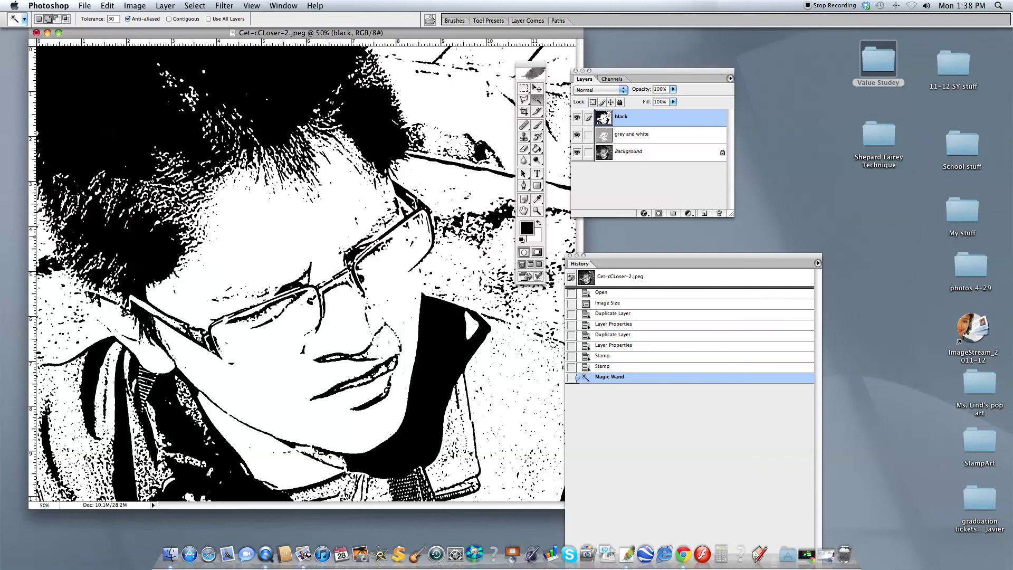
{"action": "left_click", "coordinate": [195, 5]}
{"action": "left_click", "coordinate": [223, 119]}
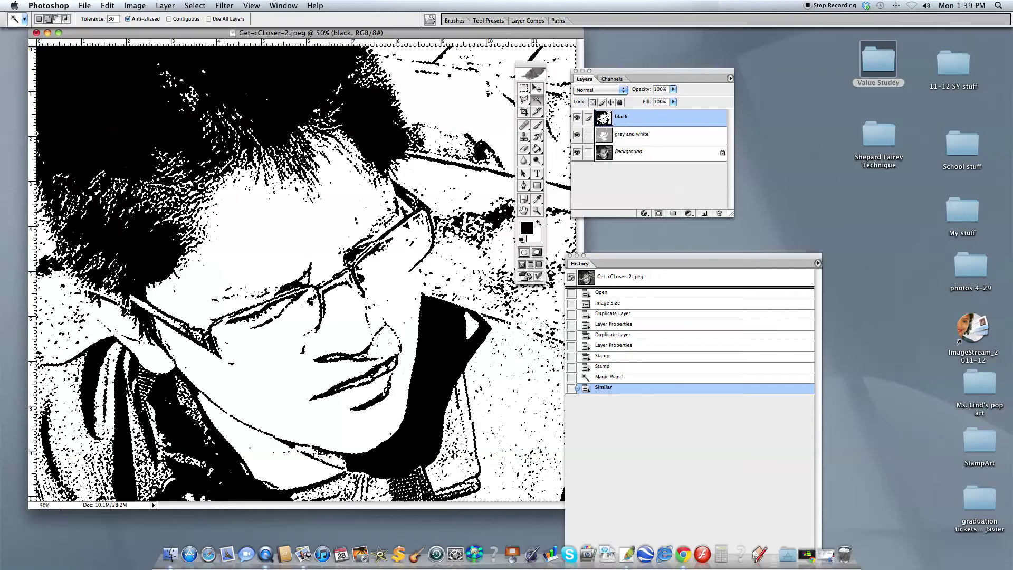
{"action": "key", "text": "Delete"}
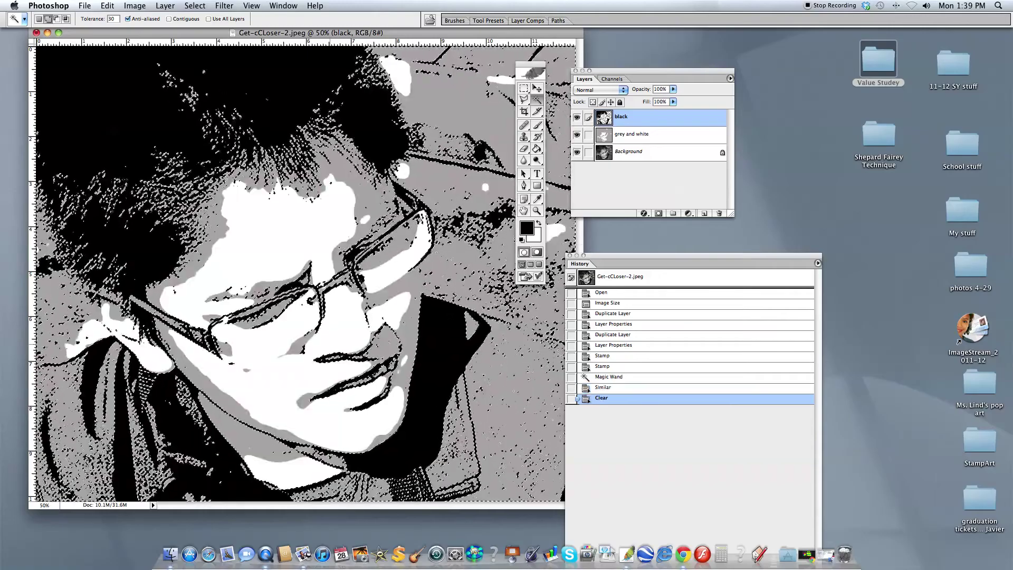
{"action": "left_click", "coordinate": [197, 6]}
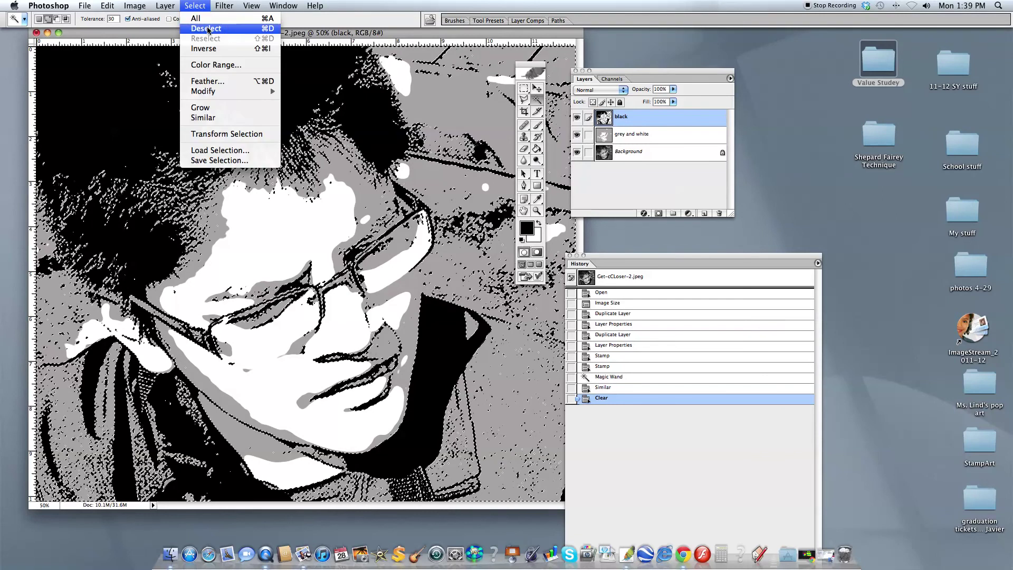
{"action": "left_click", "coordinate": [207, 29]}
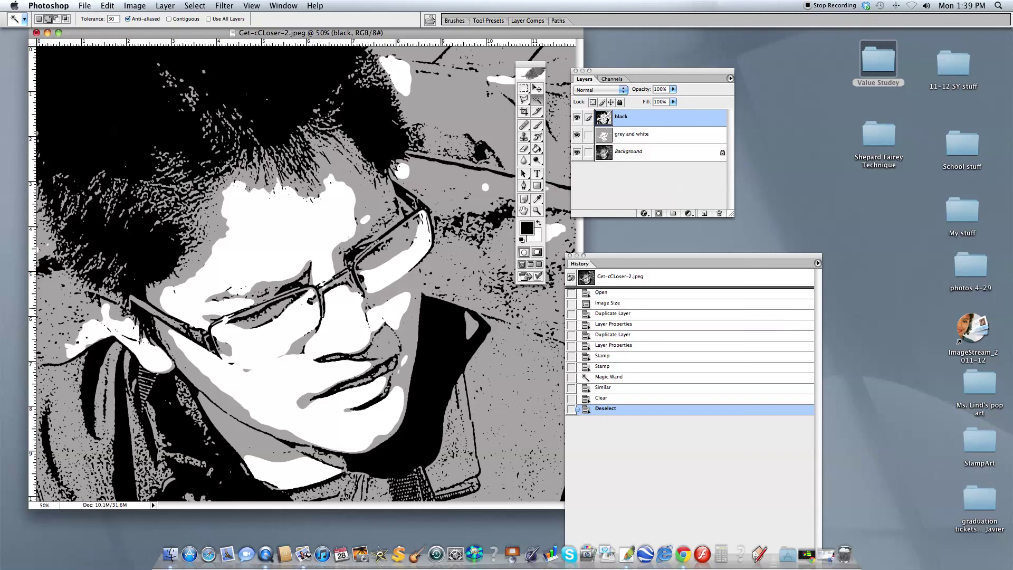
Save the layered image in Photoshop format in the Value Studey folder, named with the subject's first name plus "valuestudy", with maximum compatibility.
{"action": "left_click", "coordinate": [86, 6]}
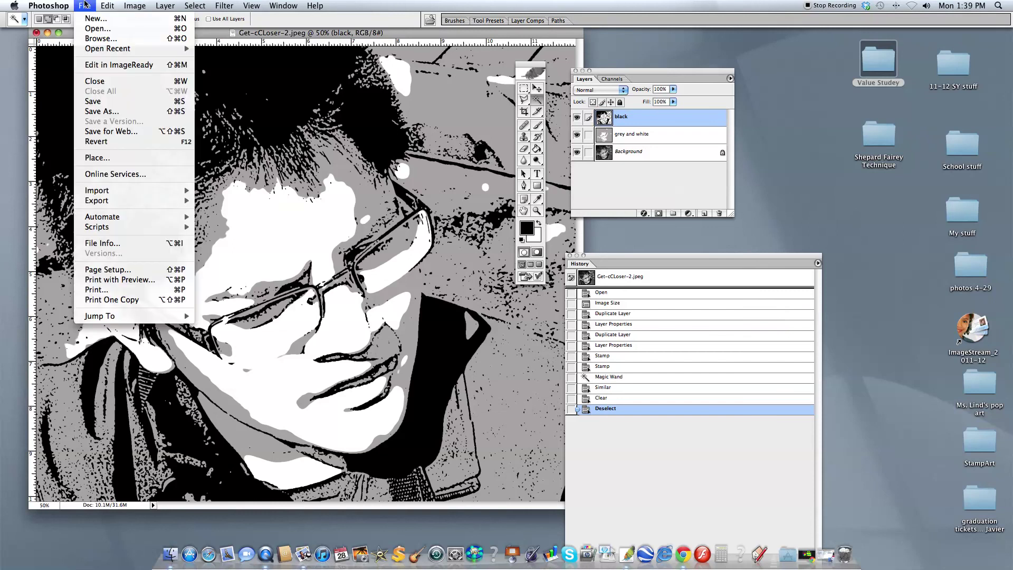
{"action": "left_click", "coordinate": [94, 102]}
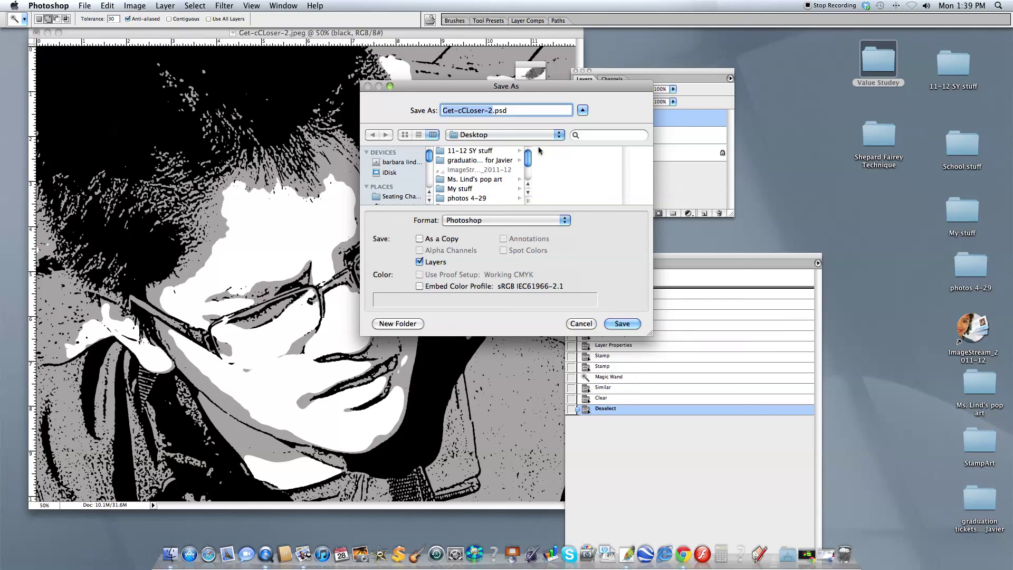
{"action": "left_click_drag", "start_coordinate": [529, 157], "coordinate": [529, 172]}
{"action": "left_click", "coordinate": [472, 199]}
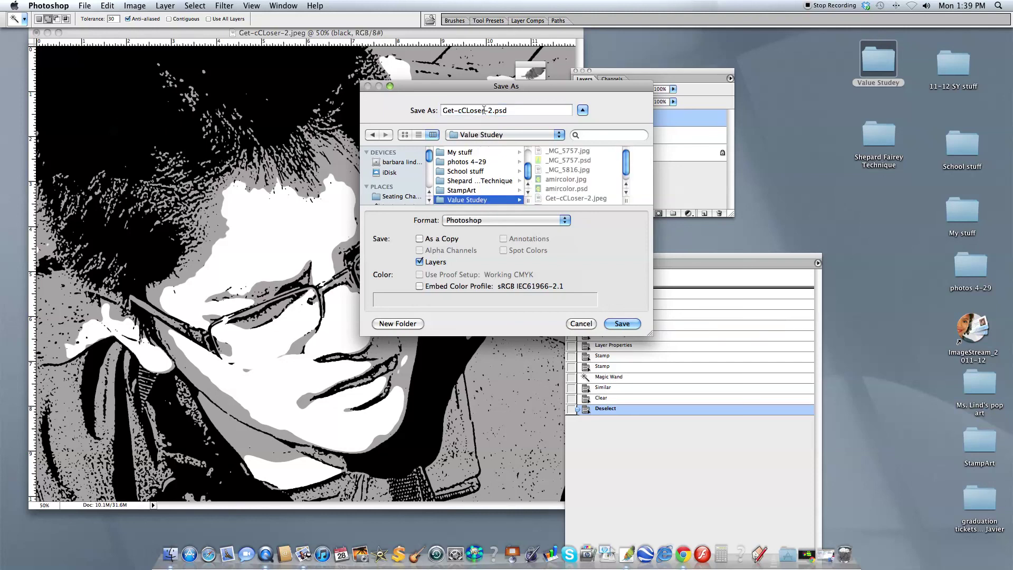
{"action": "left_click_drag", "start_coordinate": [491, 112], "coordinate": [421, 118]}
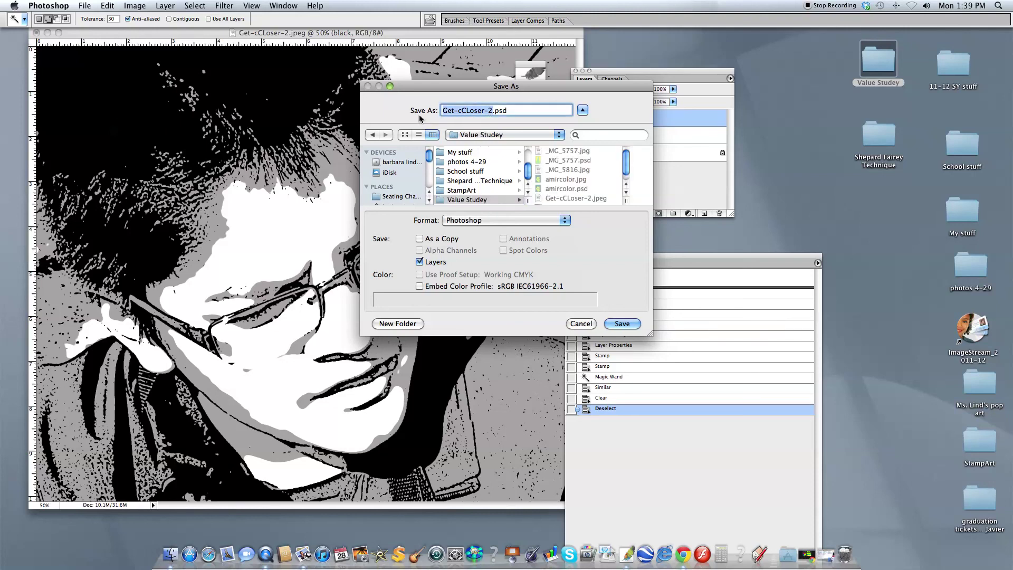
{"action": "type", "text": "amk"}
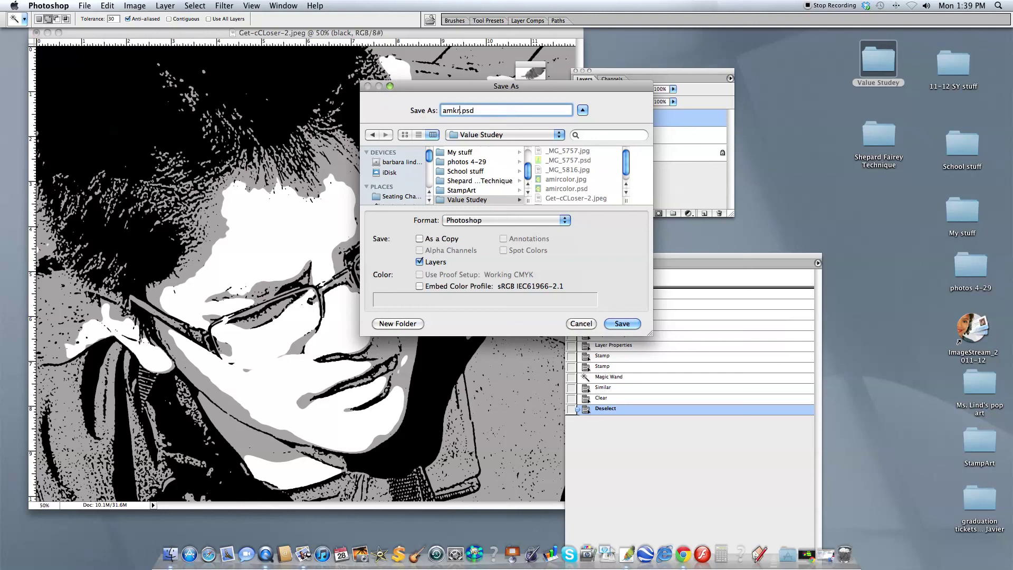
{"action": "key", "text": "BackSpace"}
{"action": "type", "text": "irvaluestudy"}
{"action": "left_click", "coordinate": [630, 323]}
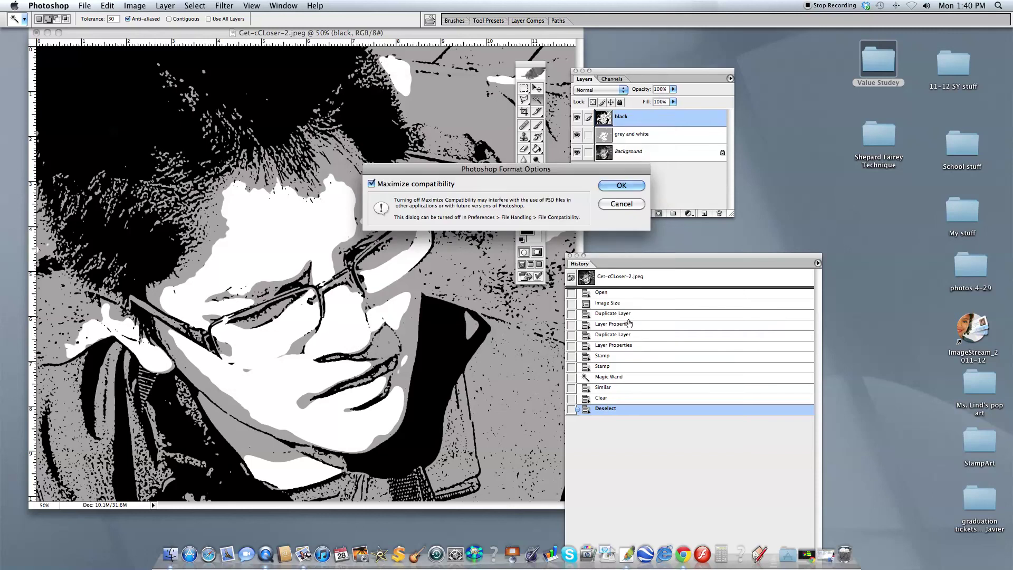
{"action": "left_click", "coordinate": [622, 185]}
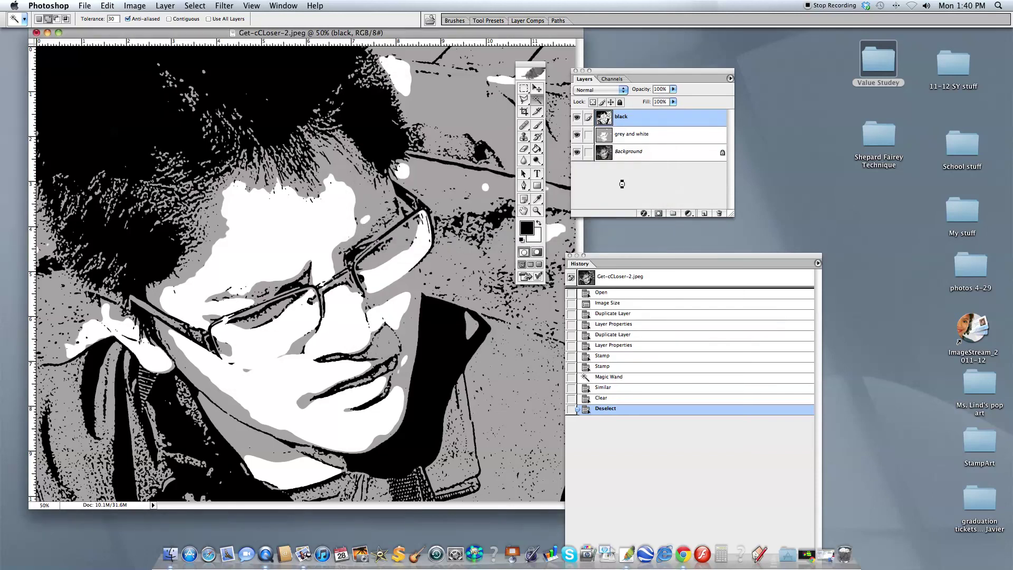